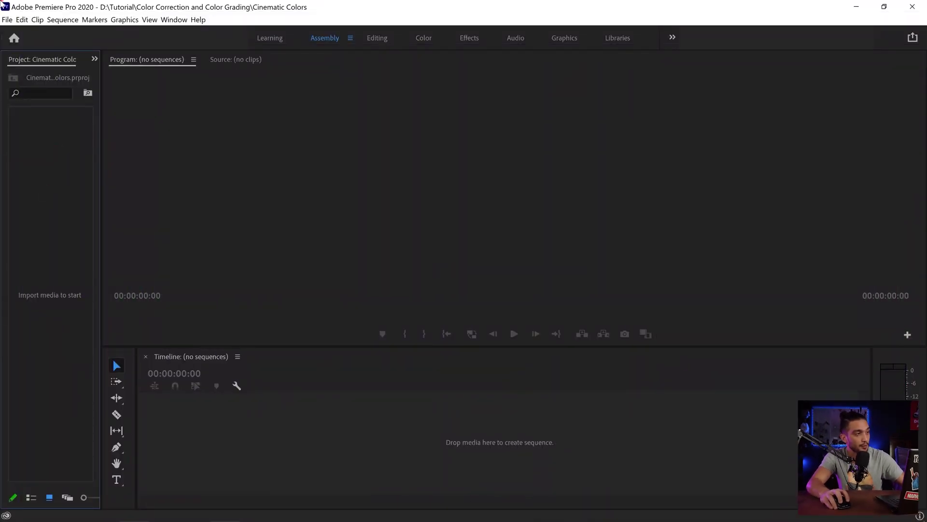
Step: Create a new RED R3D 1080p 16x9 24 fps sequence named 'Cinematic'
click(6, 19)
mouse_move(22, 32)
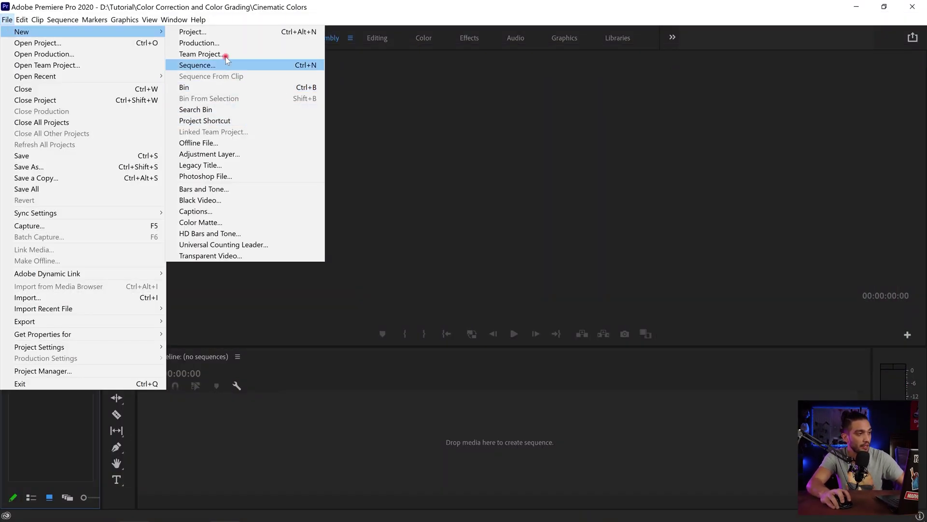
click(228, 64)
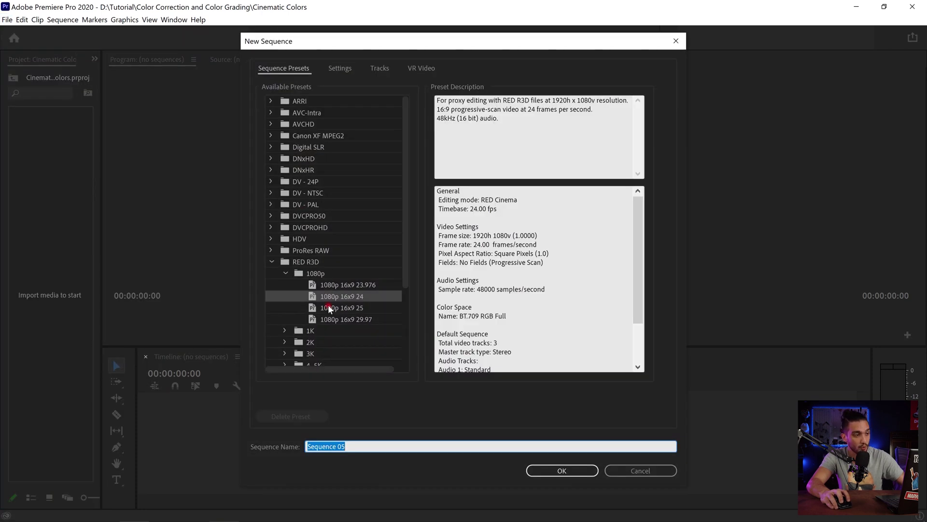
click(338, 297)
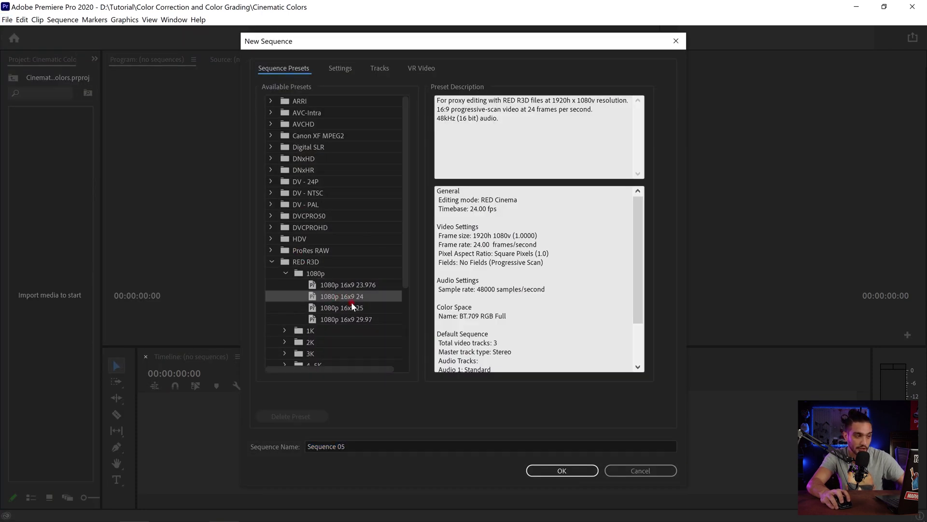
click(366, 447)
text(Cinematic)
key(Return)
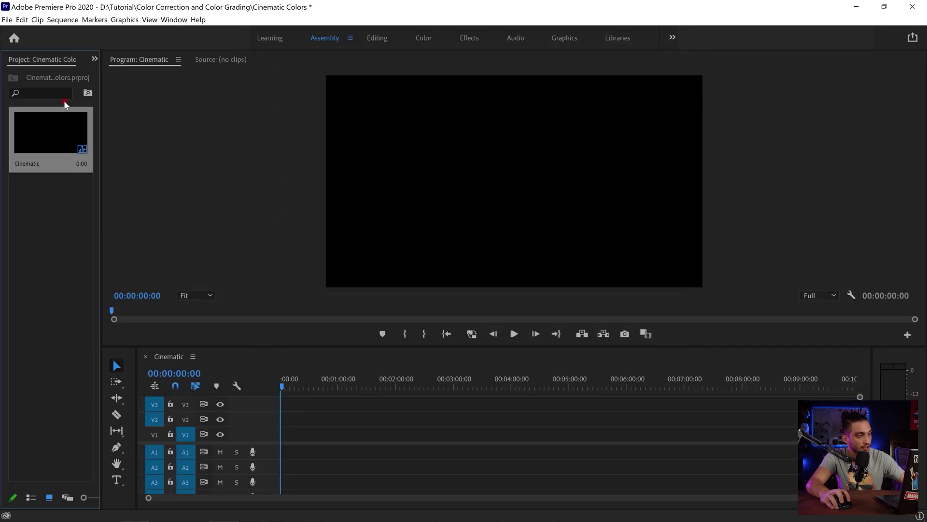
Step: Import Cinematic Footage.mp4 from Explorer and place it at the start of the sequence
click(104, 509)
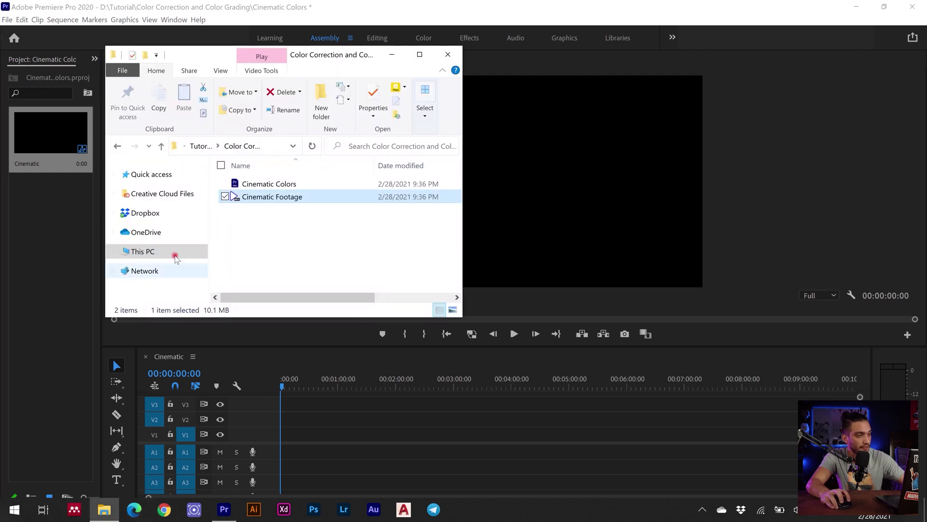
drag(254, 201, 95, 199)
drag(233, 341, 282, 437)
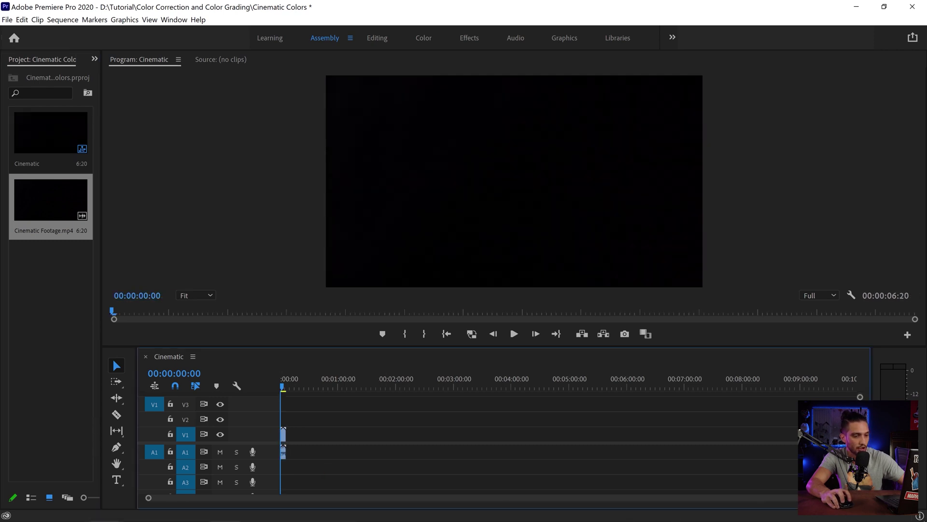
scroll(793, 503, up, 8)
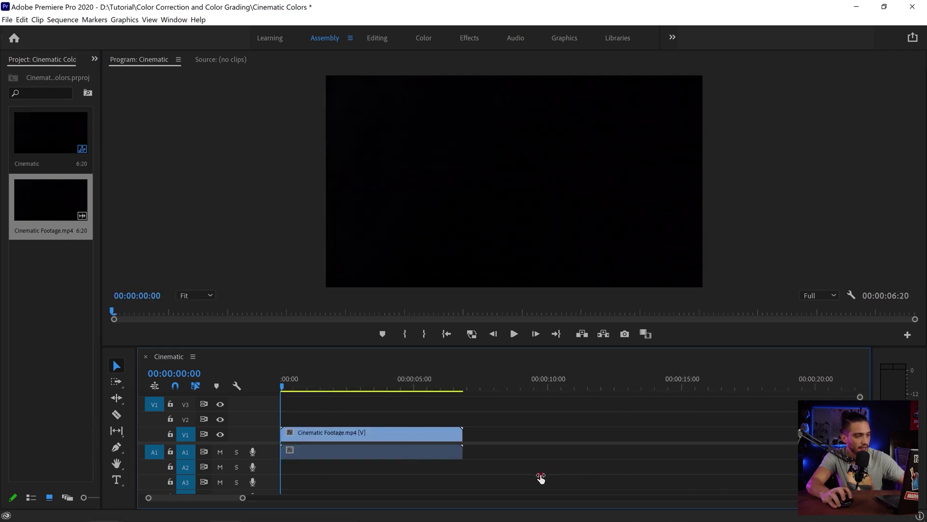
scroll(541, 479, up, 2)
Step: Trim the clip to end at 00:00:05:15 and mute the A1 audio track
click(513, 333)
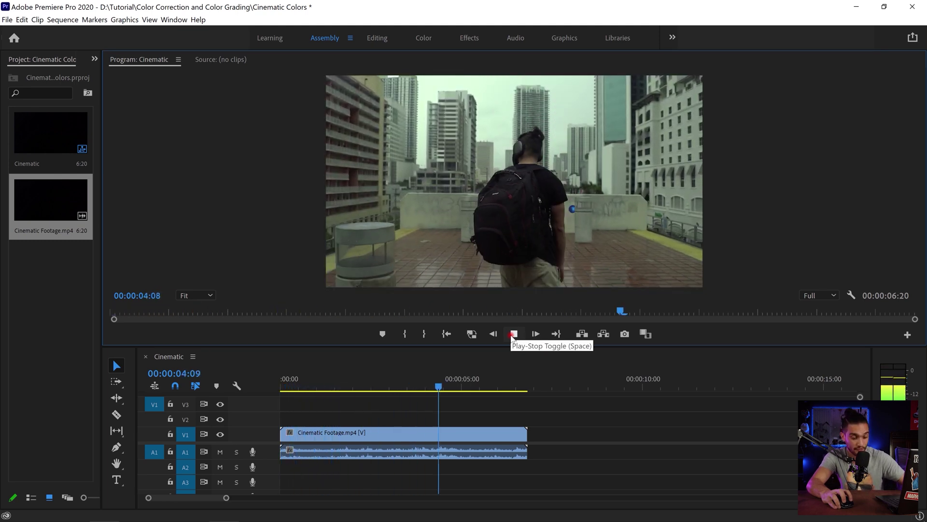
click(513, 334)
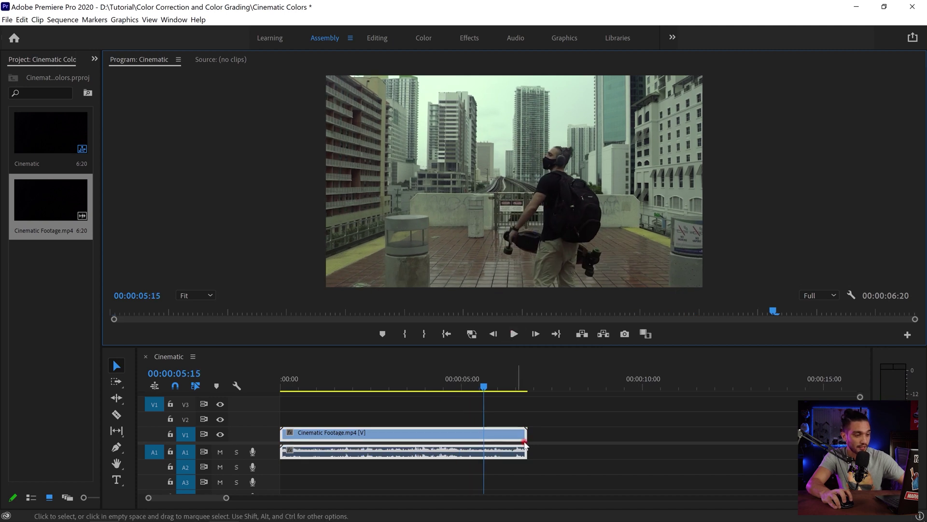
drag(524, 440, 487, 456)
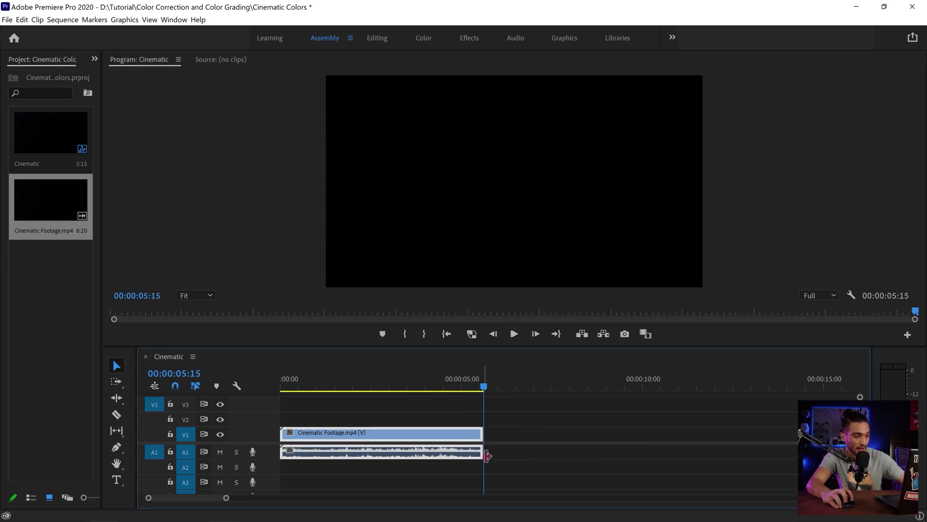
click(220, 452)
click(446, 334)
click(514, 334)
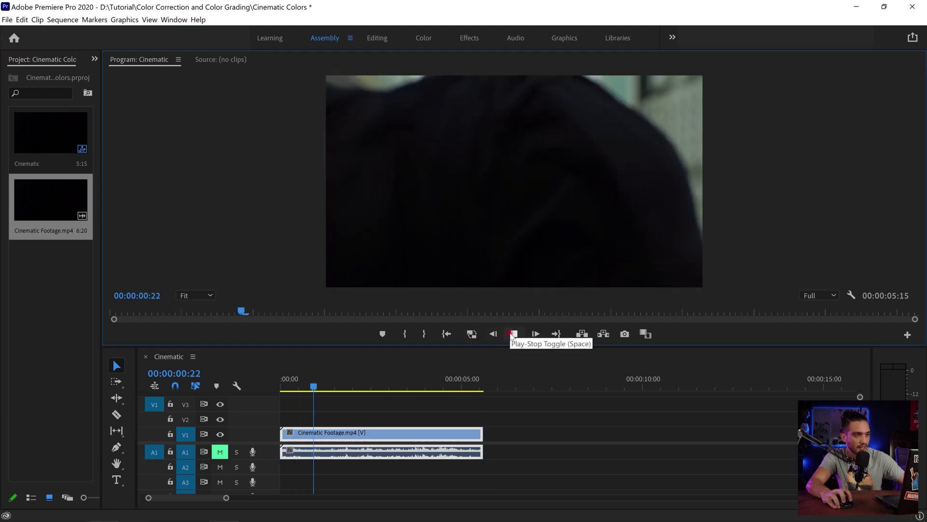
click(514, 334)
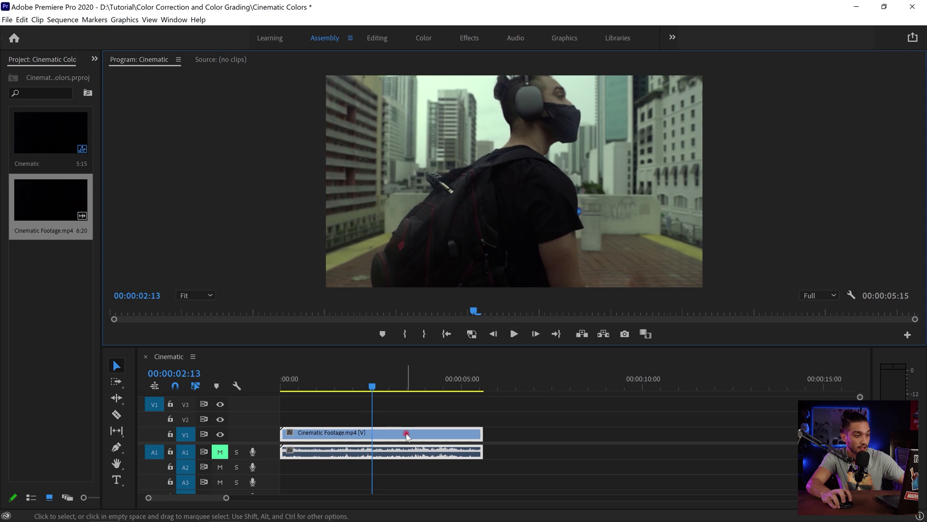
Step: Set the footage clip's speed to 80% via Speed/Duration and review playback
right_click(407, 436)
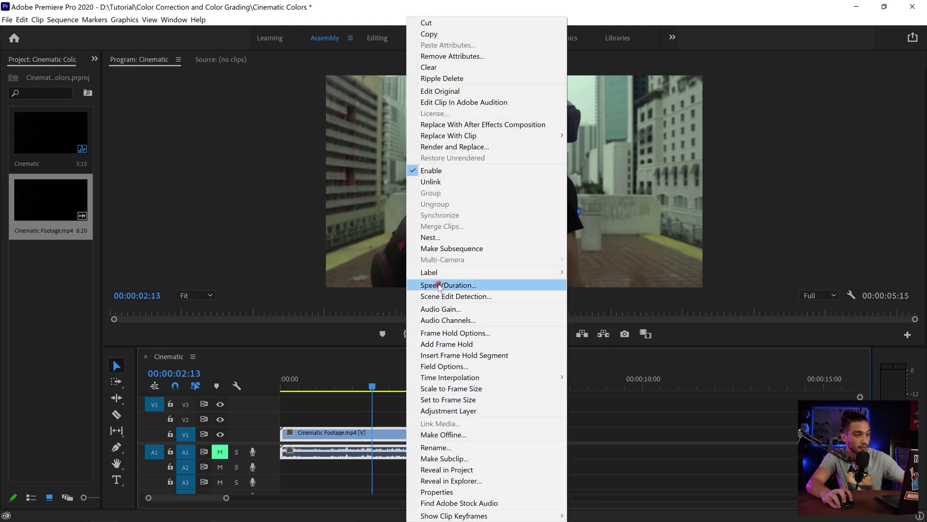
click(440, 285)
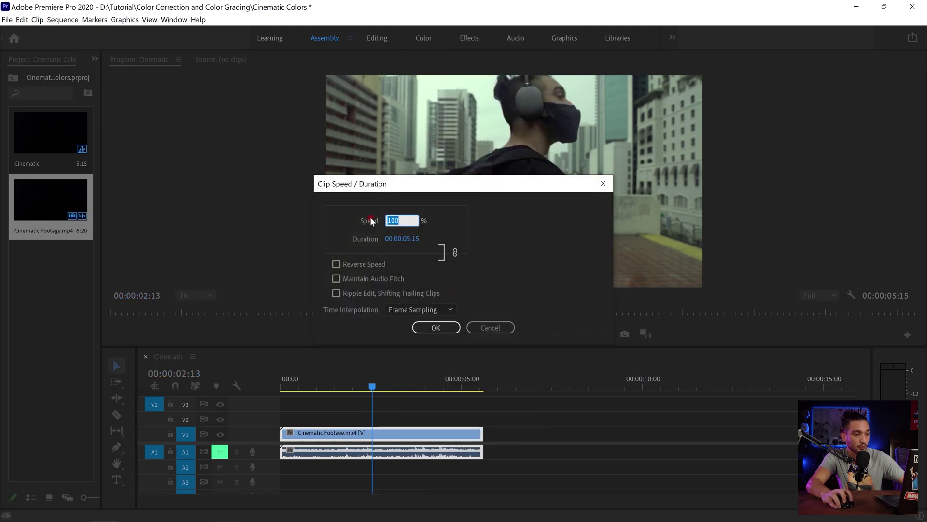
text(80)
click(423, 332)
click(446, 333)
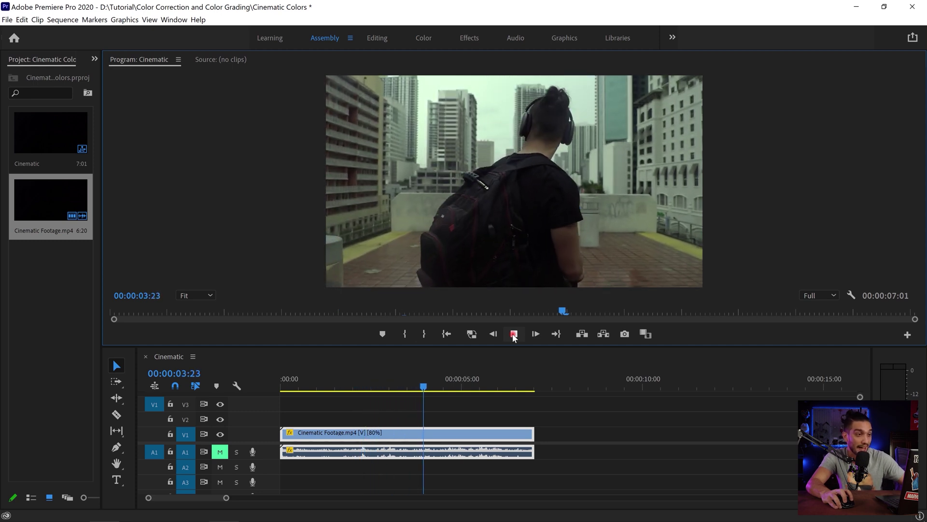
click(514, 334)
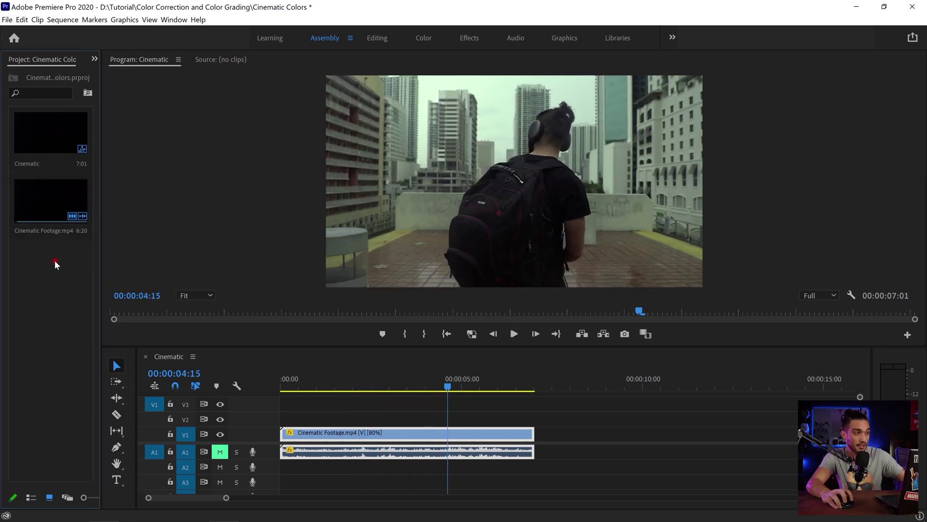
click(7, 20)
Step: Add a 1920x1080 adjustment layer on V2 above the footage and select it
mouse_move(78, 31)
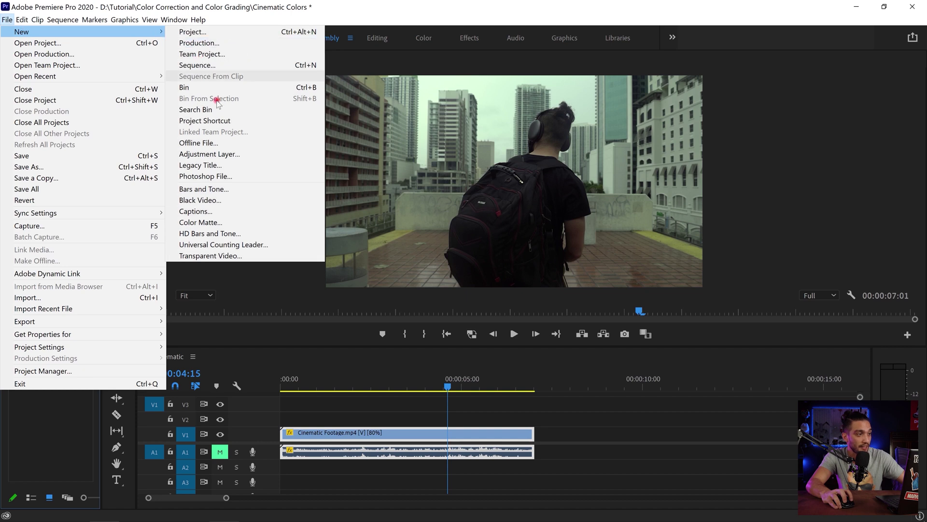
click(233, 154)
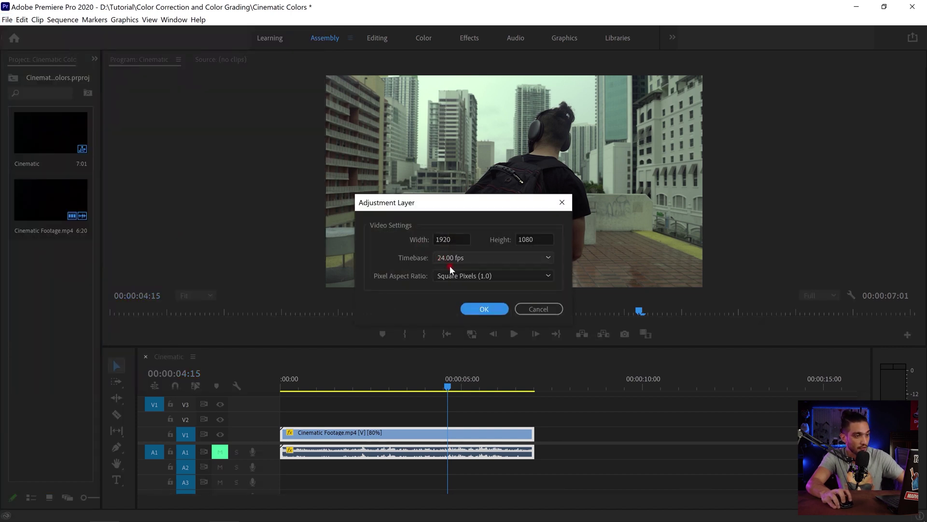
click(480, 309)
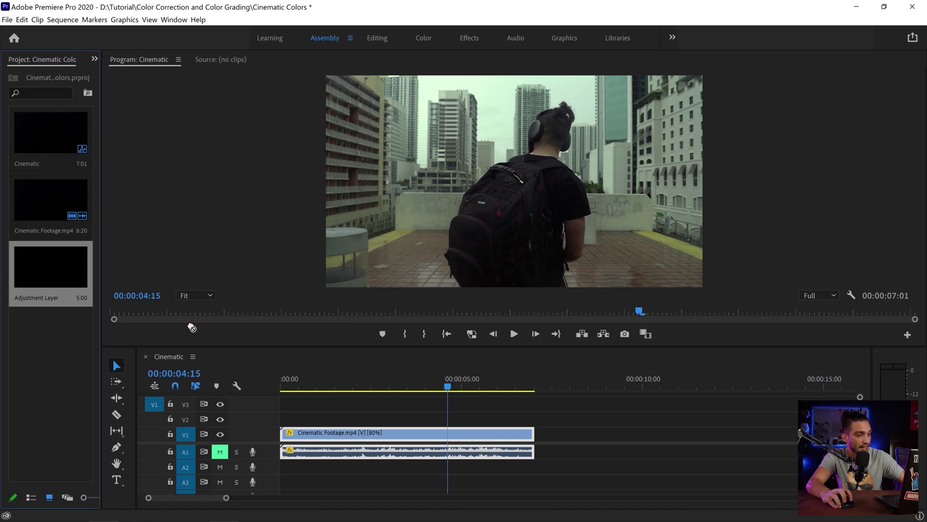
drag(266, 384, 372, 418)
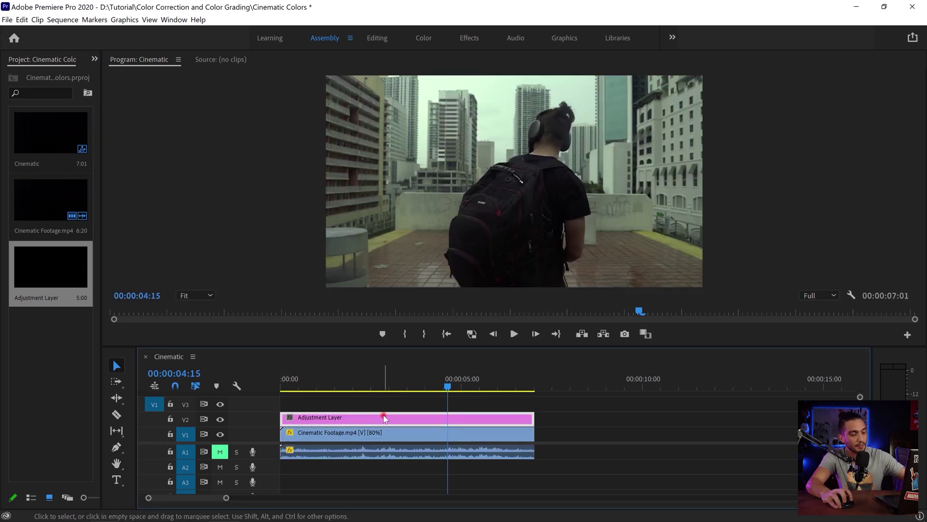
click(383, 434)
click(377, 417)
click(377, 417)
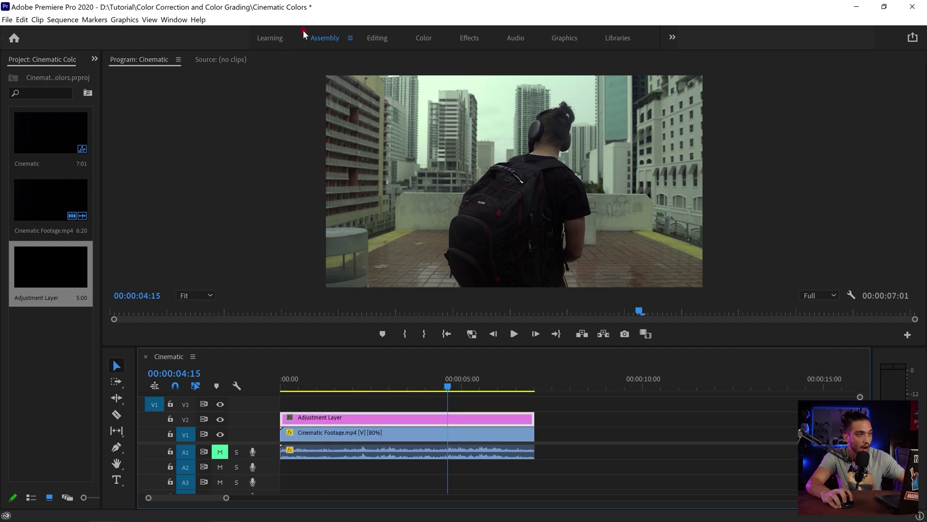
Step: Switch to the Color workspace and add Histogram and RGB Waveform scopes beside the vectorscope
click(424, 37)
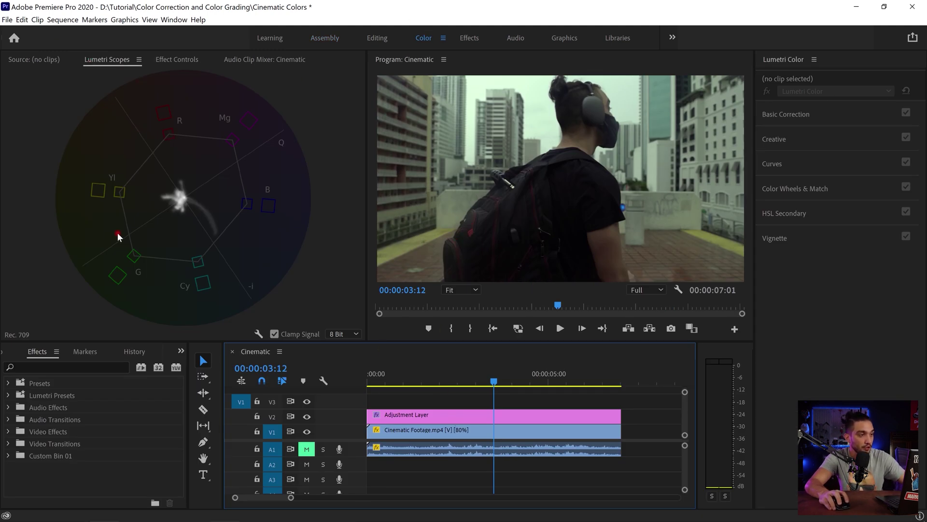
right_click(257, 158)
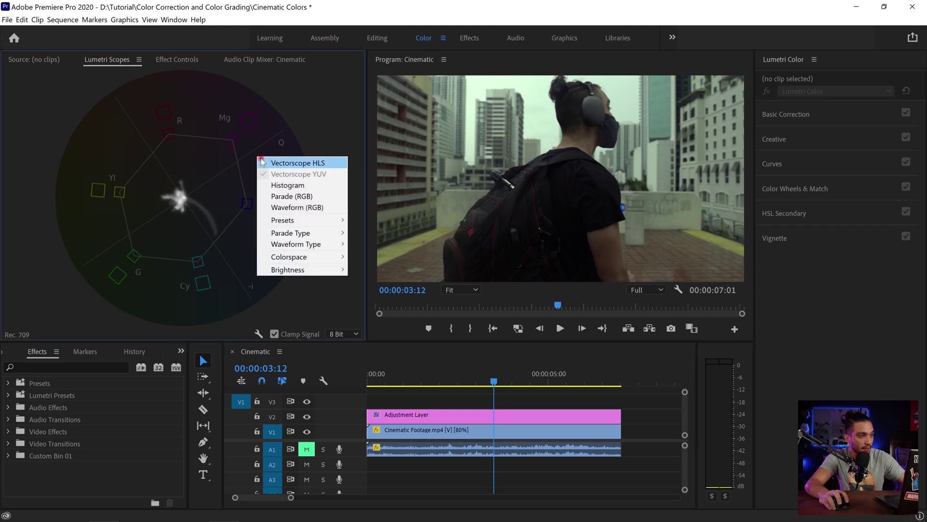
click(286, 186)
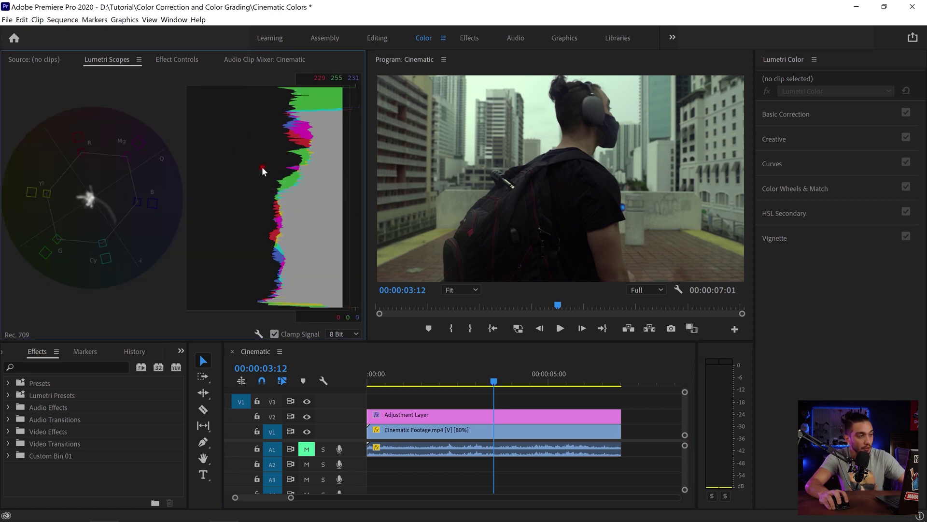
right_click(262, 167)
click(289, 219)
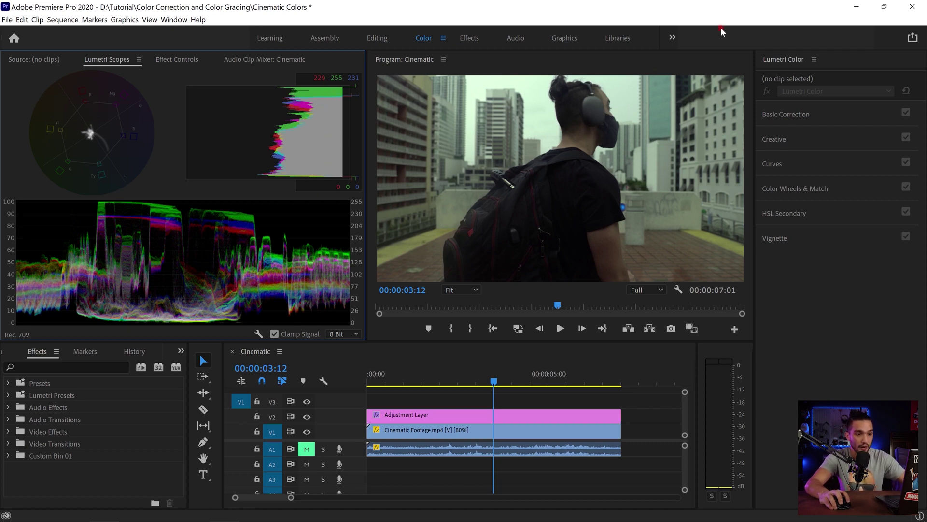
Step: Expand Basic Correction for the adjustment layer and sample the grey wall with the WB Selector
click(794, 114)
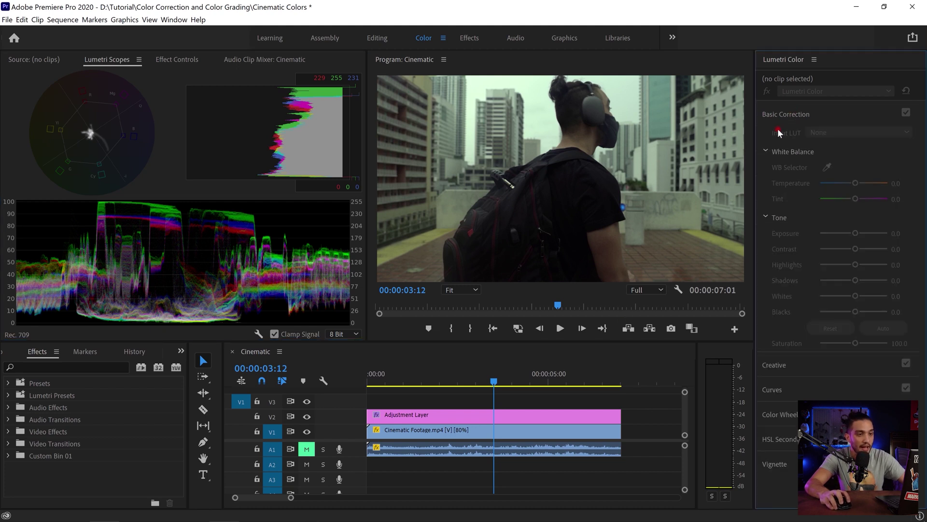
click(565, 416)
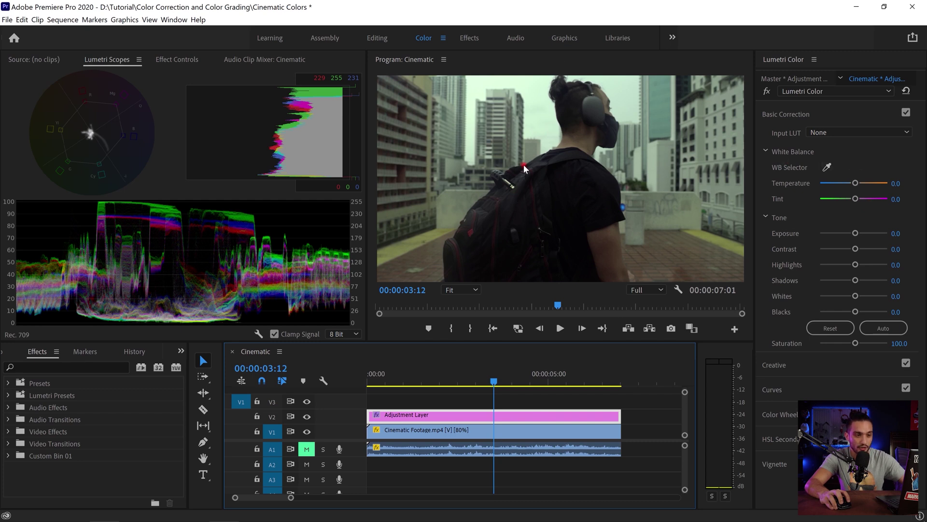
click(827, 167)
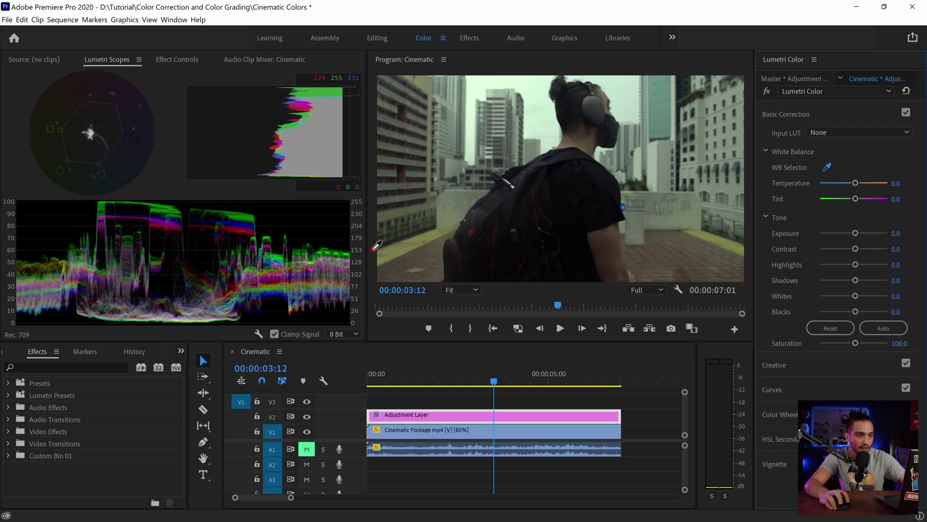
click(689, 213)
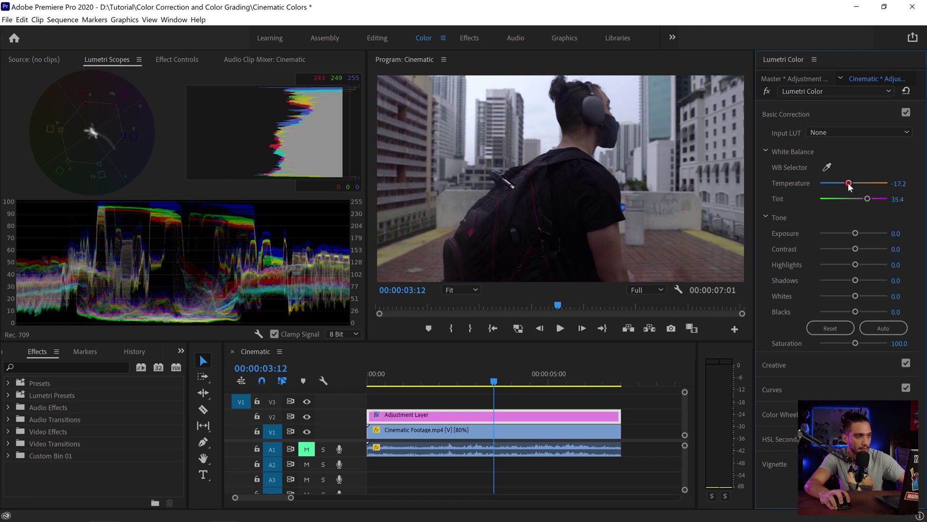
Step: Tweak Temperature warmer and cooler, settling at 2.7 with Tint 27.4
drag(849, 184, 863, 199)
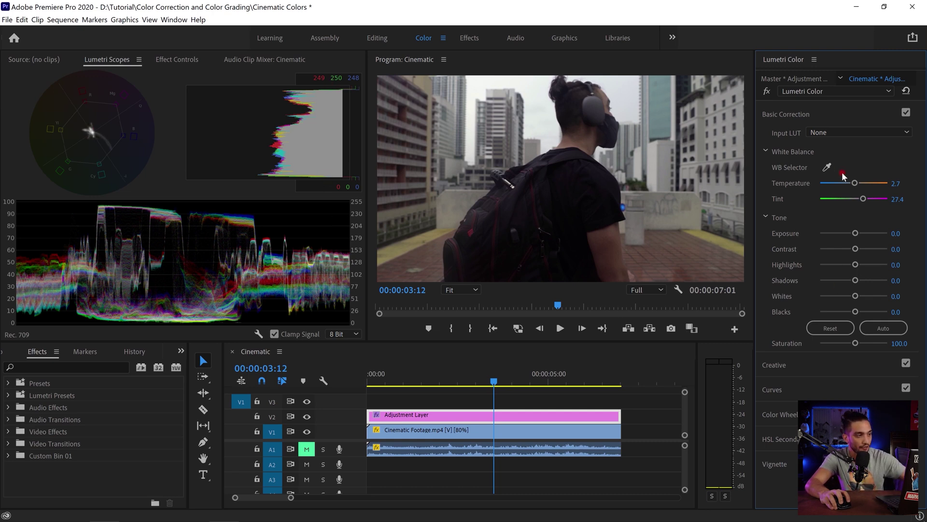
drag(858, 185, 836, 185)
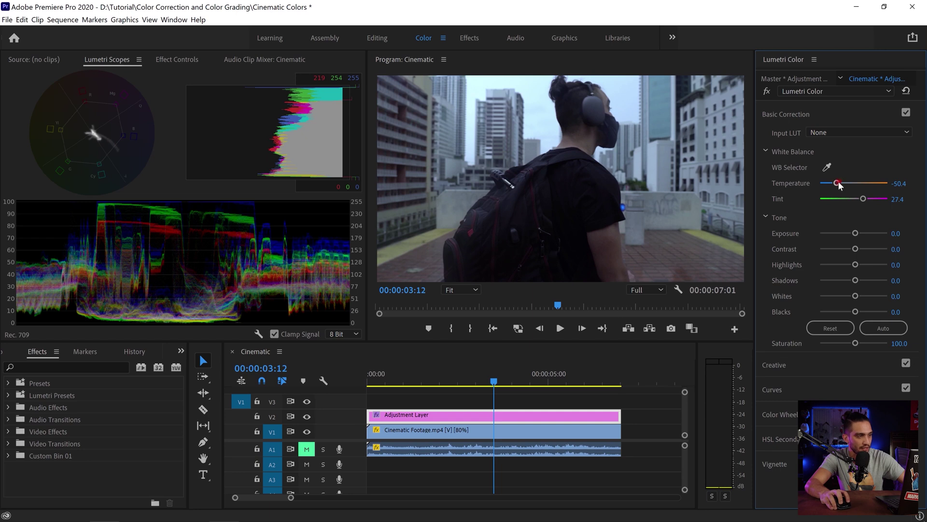
drag(838, 181, 854, 185)
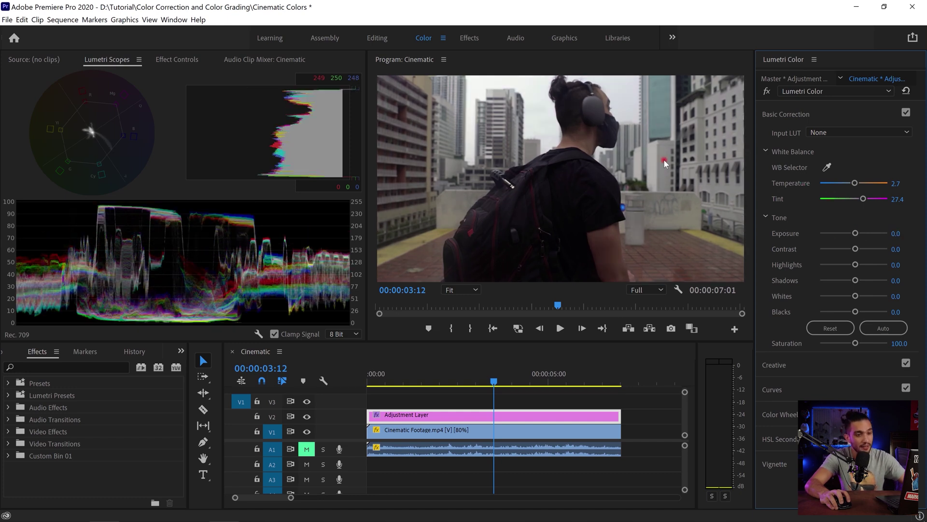
Step: Raise Contrast to 16.8 with Shadows at 29.2, resetting Highlights, Whites and Blacks to 0
drag(856, 249, 864, 283)
double_click(872, 265)
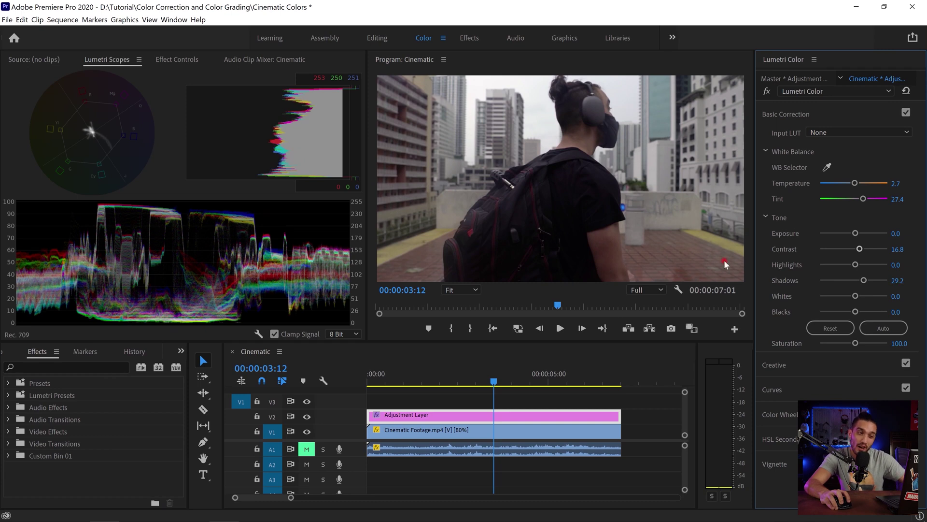
mouse_move(856, 296)
mouse_down()
mouse_move(867, 298)
mouse_move(861, 313)
mouse_up()
double_click(859, 297)
double_click(860, 311)
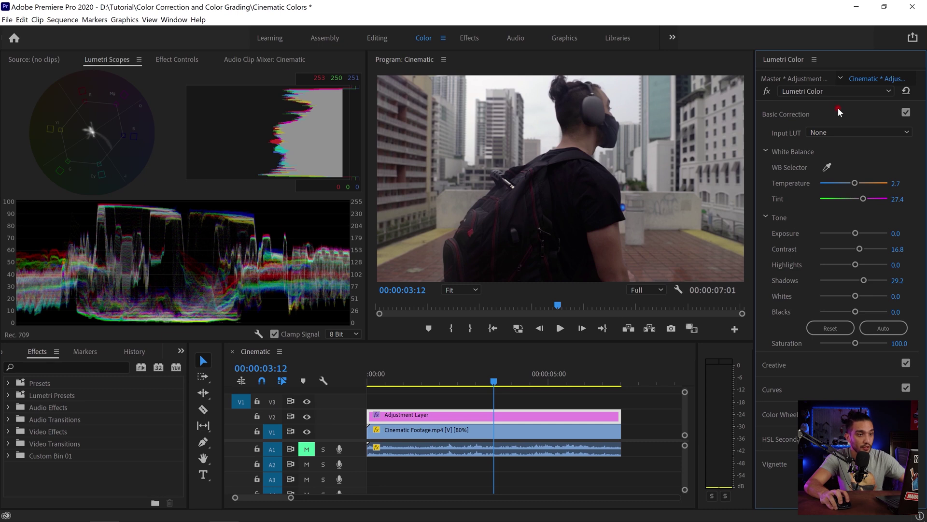
Step: Collapse Basic Correction and bend the master RGB curve into an S-shape, toggling it to compare
click(815, 115)
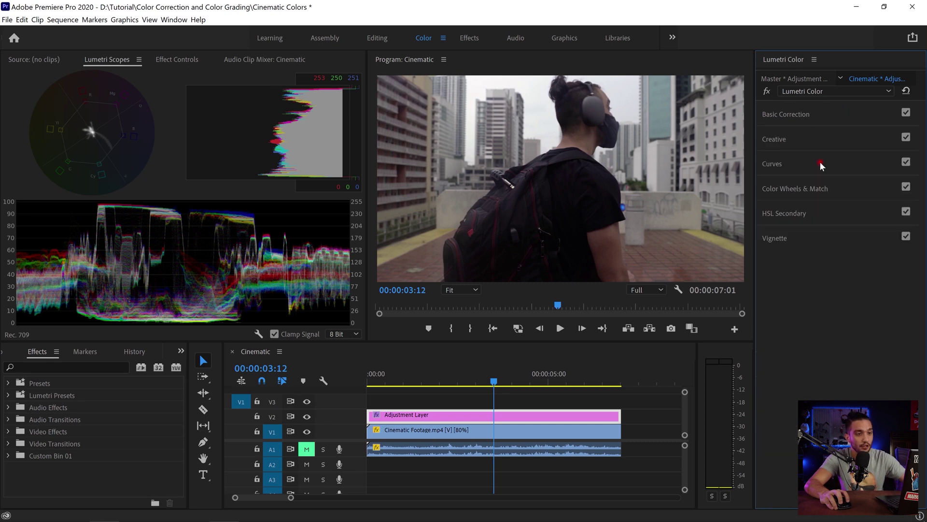
click(834, 167)
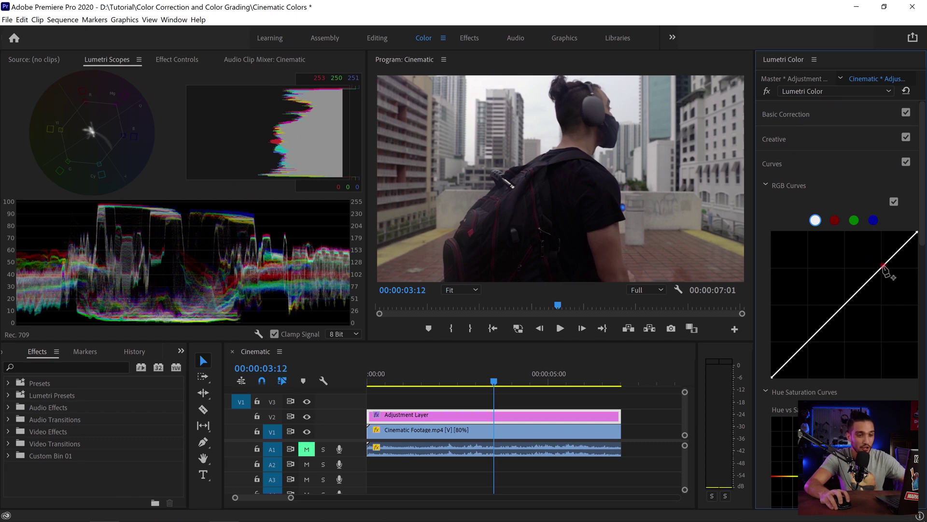
drag(883, 266, 877, 259)
mouse_move(812, 321)
mouse_down()
mouse_move(826, 342)
mouse_move(820, 335)
mouse_up()
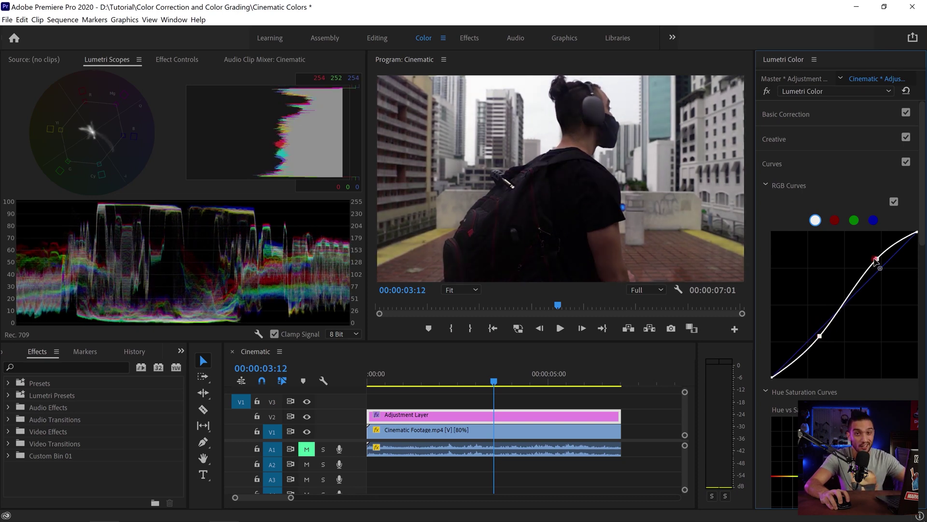
drag(876, 259, 882, 258)
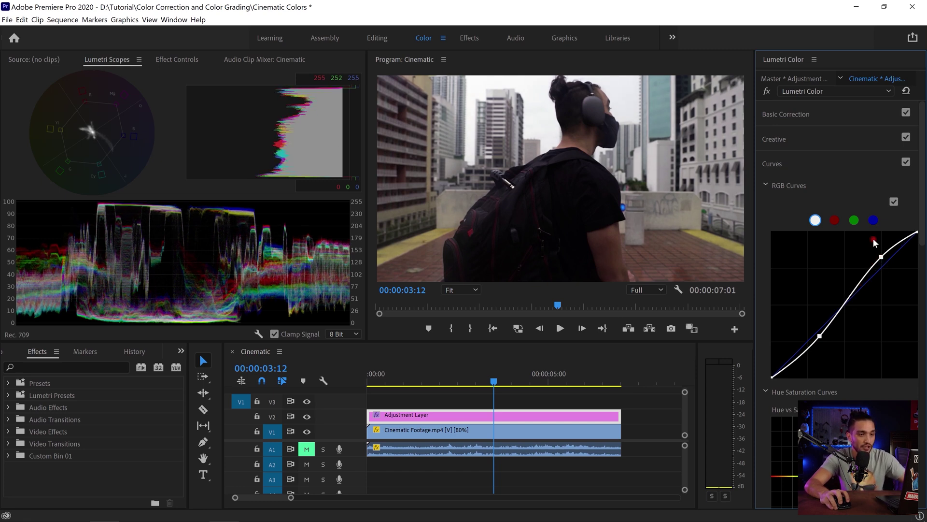
click(906, 162)
click(907, 162)
scroll(824, 262, down, 4)
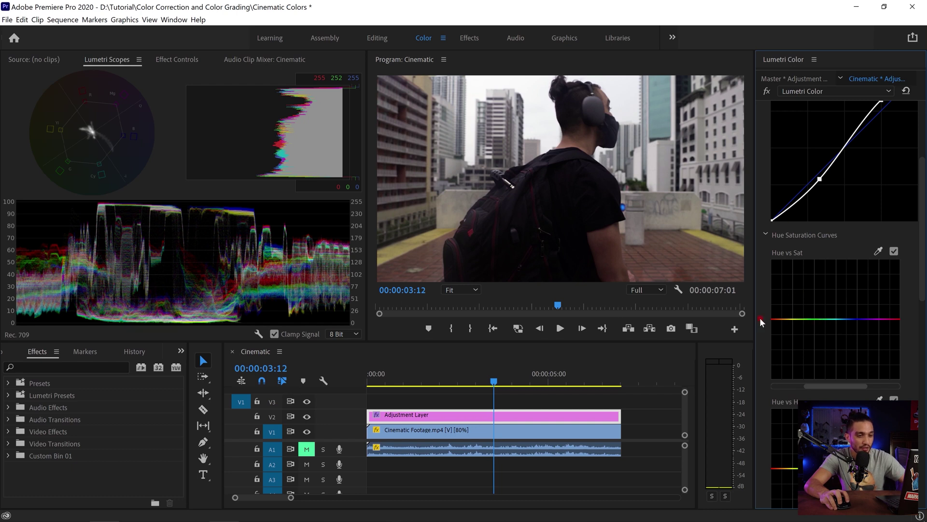
Step: Add Hue vs Sat points boosting saturation at the yellow and cyan-blue hues
click(853, 319)
drag(853, 319, 854, 272)
drag(838, 319, 821, 313)
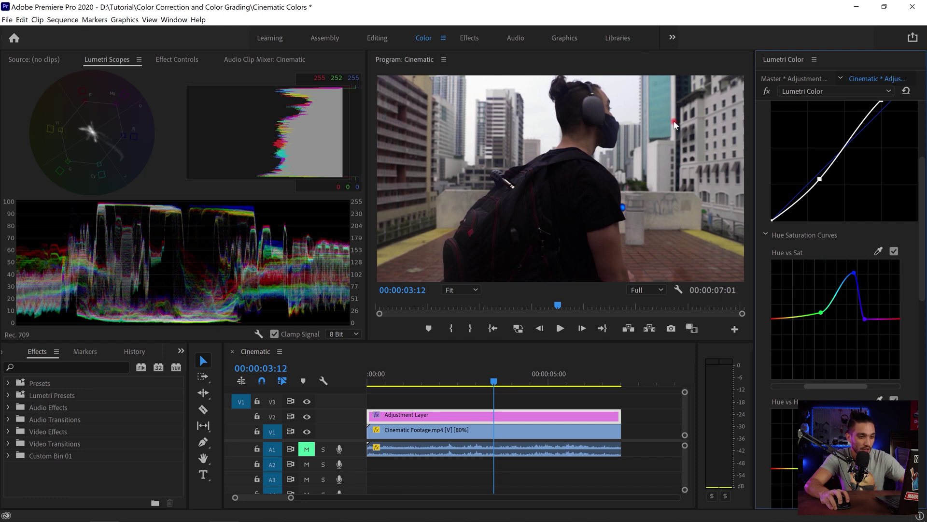
drag(821, 312, 832, 319)
drag(854, 274, 848, 276)
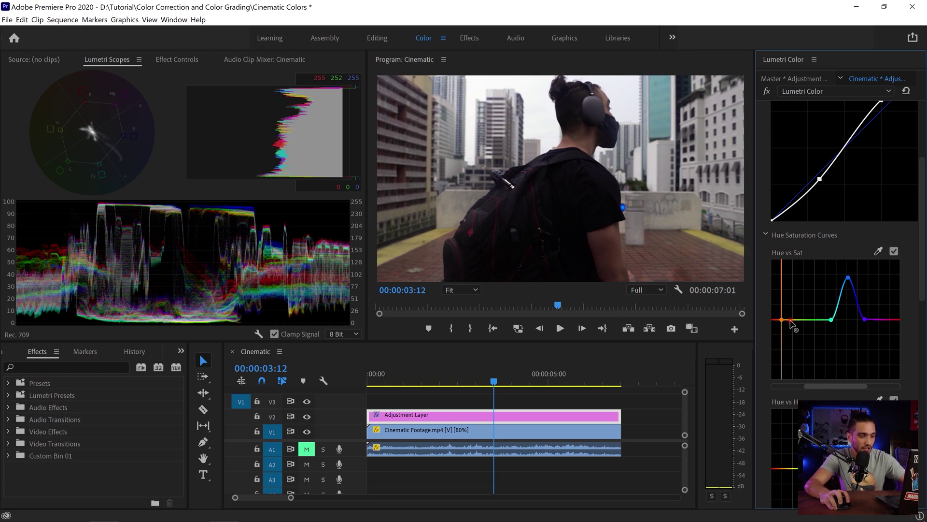
drag(792, 319, 793, 292)
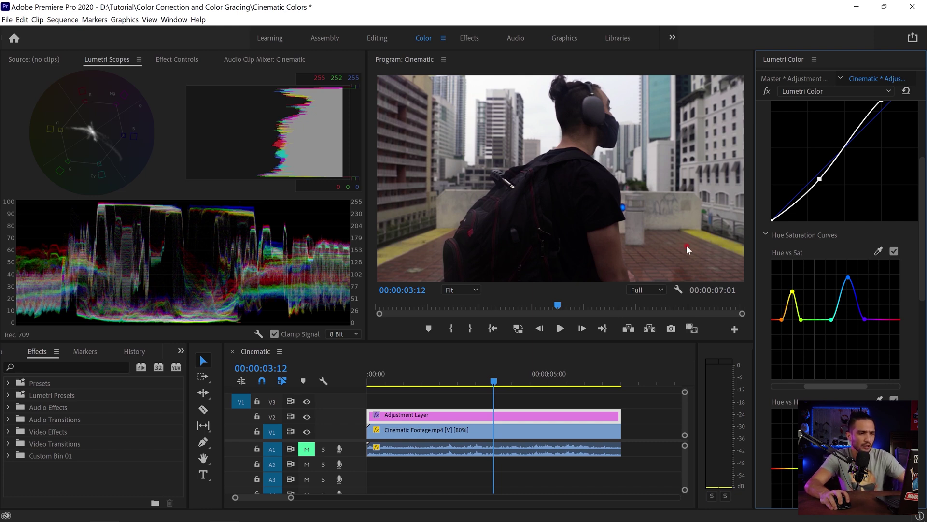
scroll(871, 278, down, 1)
scroll(870, 274, down, 4)
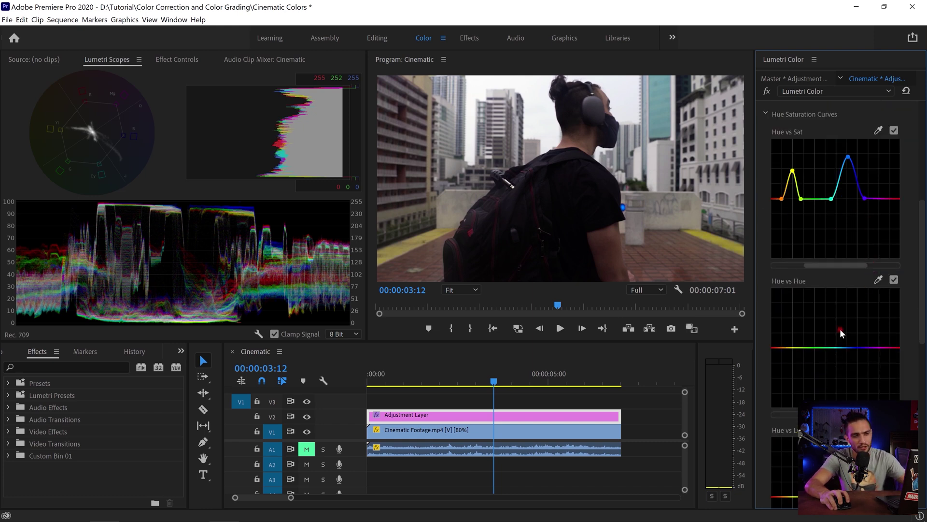
Step: Try a magenta shift on the Hue vs Hue curve, then reset it to flat
click(800, 347)
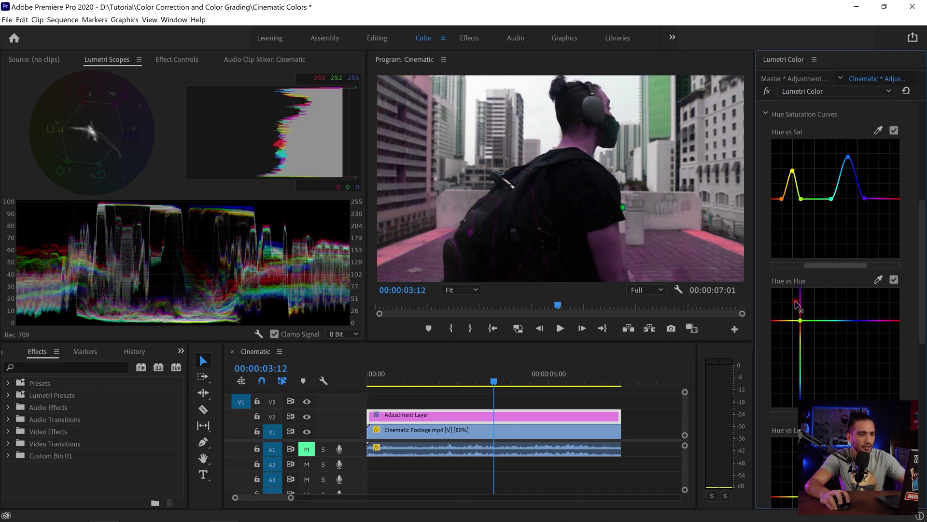
drag(801, 347, 786, 319)
click(799, 348)
double_click(787, 323)
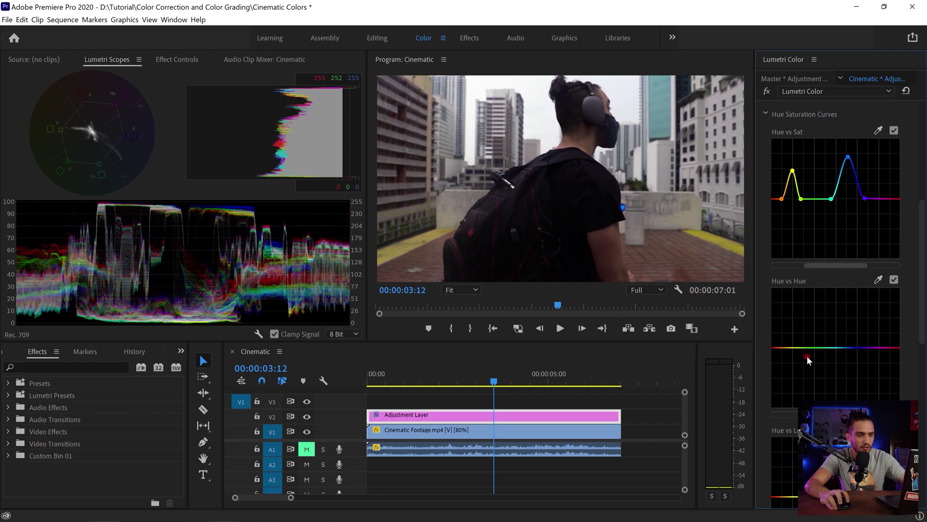
scroll(818, 306, down, 3)
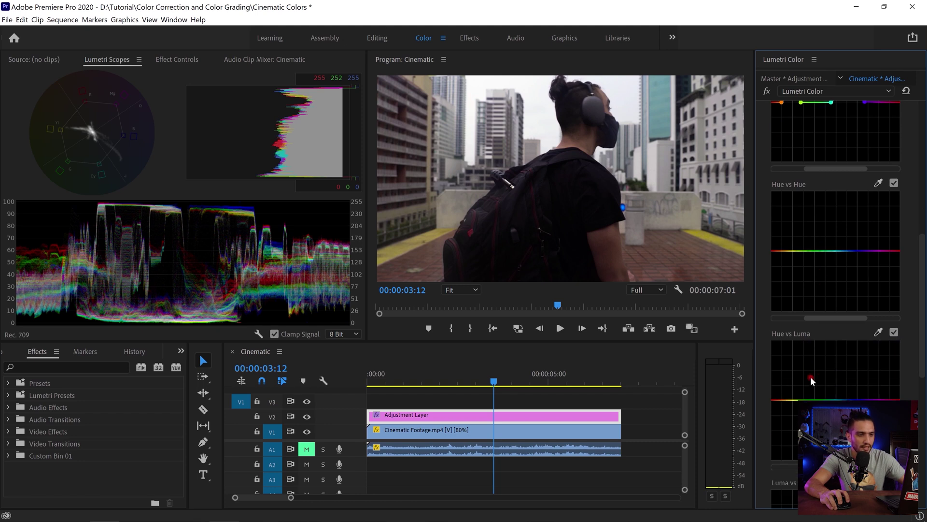
scroll(827, 357, down, 3)
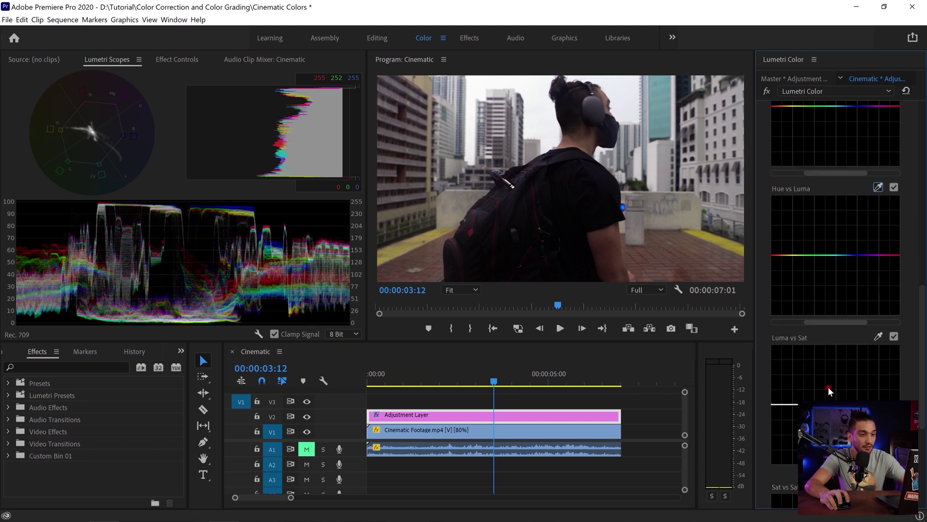
scroll(828, 386, down, 5)
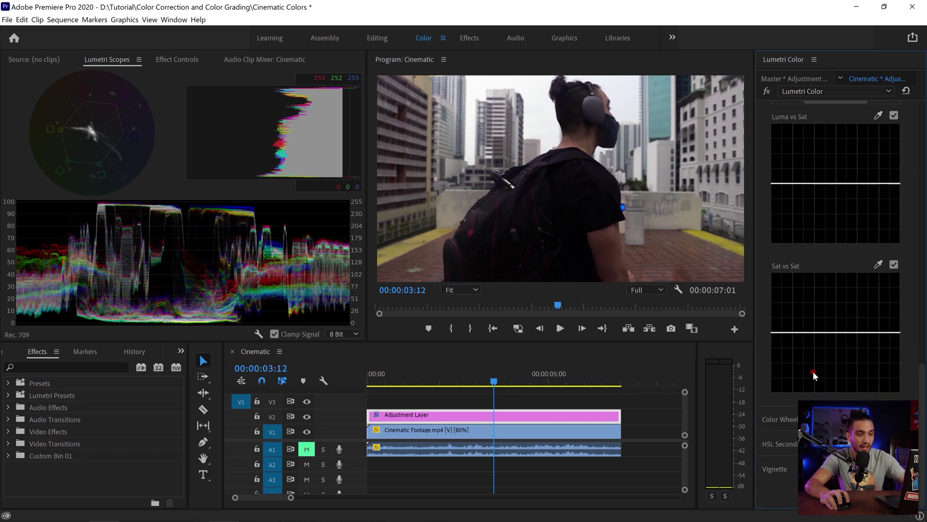
scroll(826, 360, up, 12)
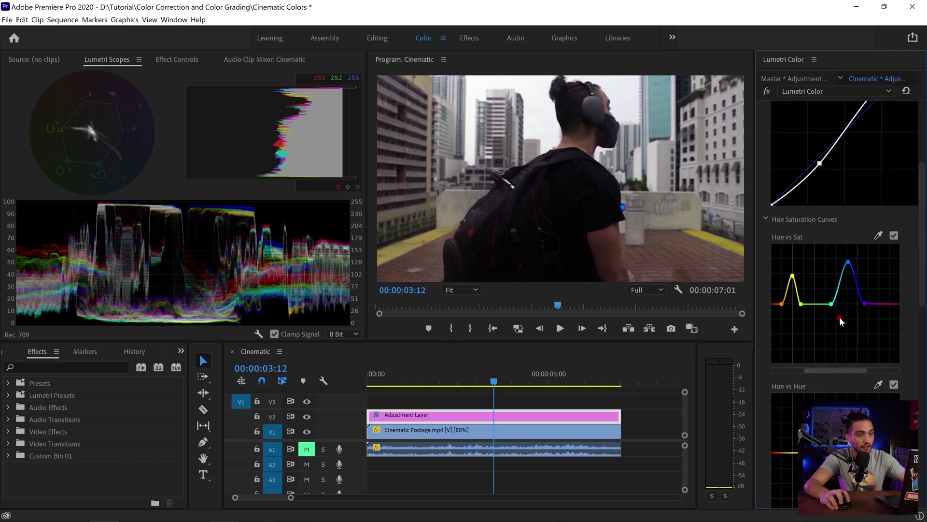
Step: Collapse Curves, sample the key colour in HSL Secondary, and preview it with Color/Gray
scroll(845, 299, up, 2)
click(777, 135)
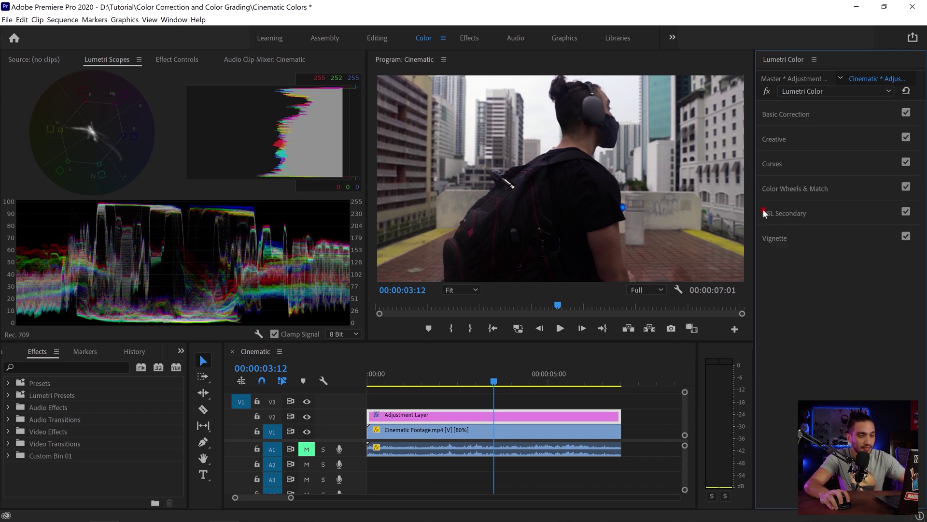
click(796, 211)
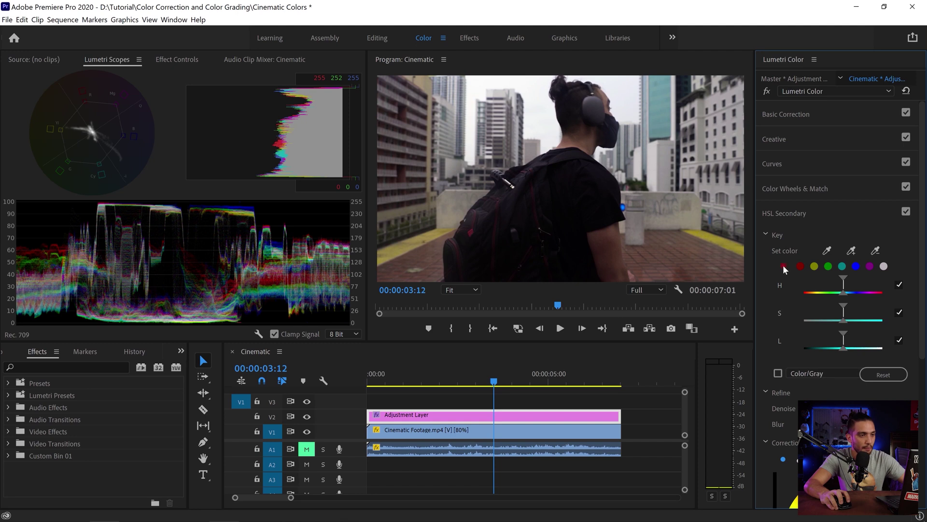
click(827, 250)
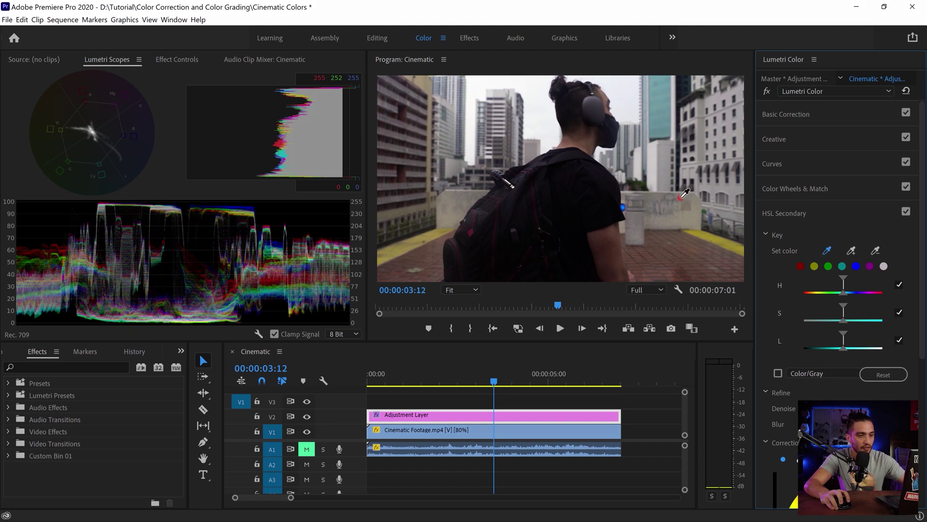
click(682, 196)
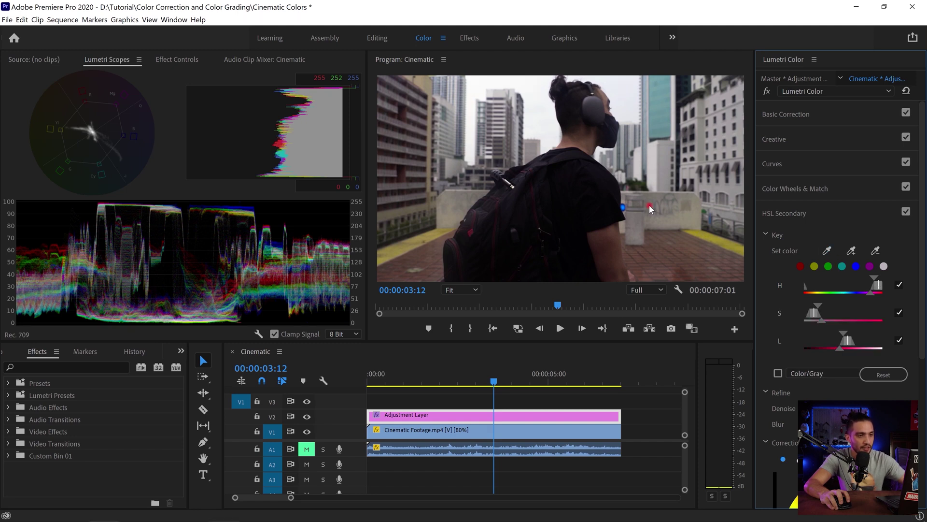
click(778, 373)
Step: Widen the key's hue, saturation and lightness ranges, with Denoise 44.2 and Blur 8.8
drag(872, 294, 825, 292)
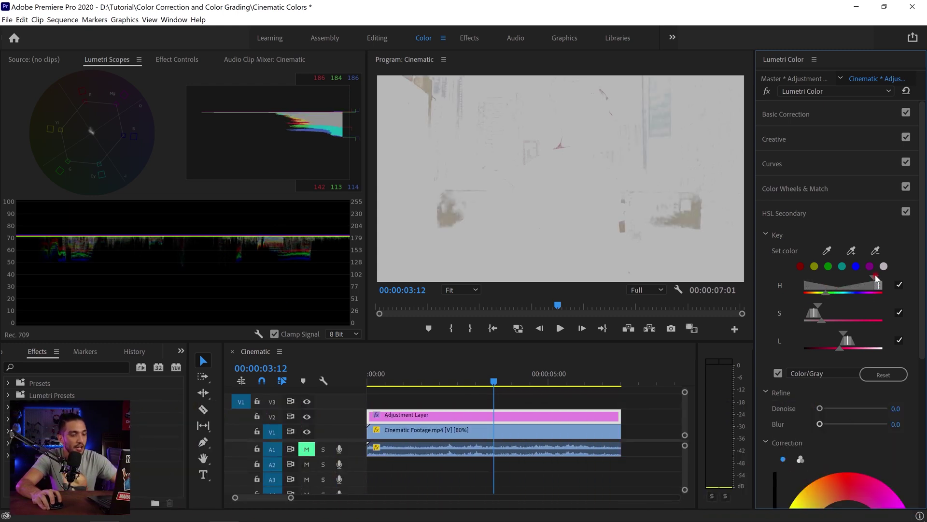
drag(875, 283, 839, 280)
drag(822, 320, 846, 309)
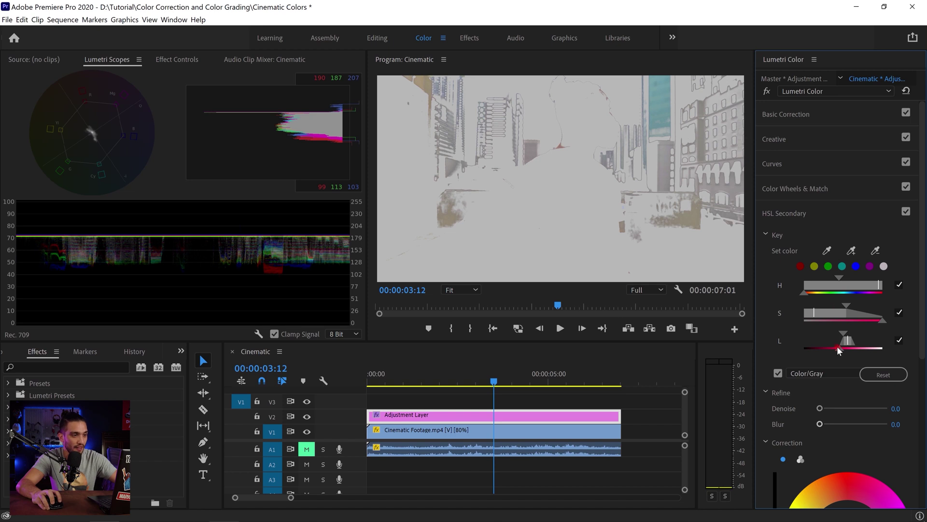
drag(837, 346, 839, 320)
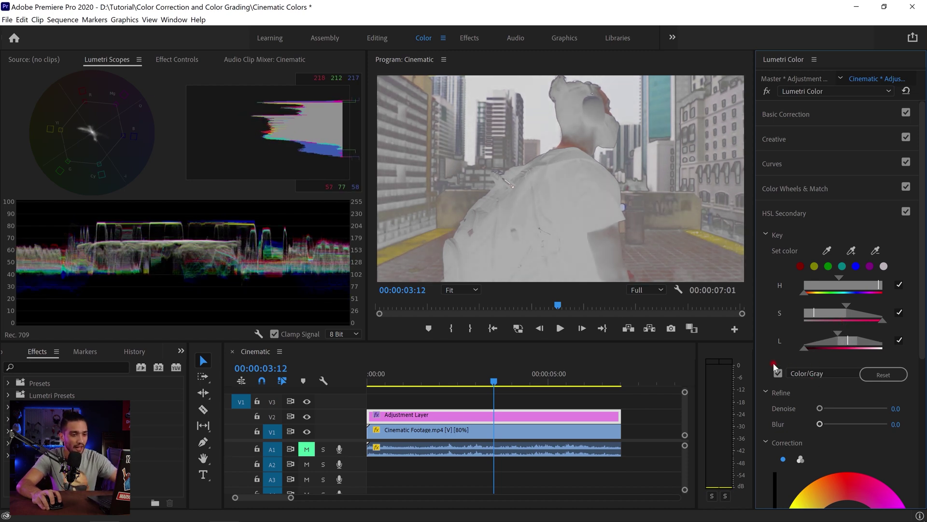
click(819, 408)
drag(821, 424, 840, 428)
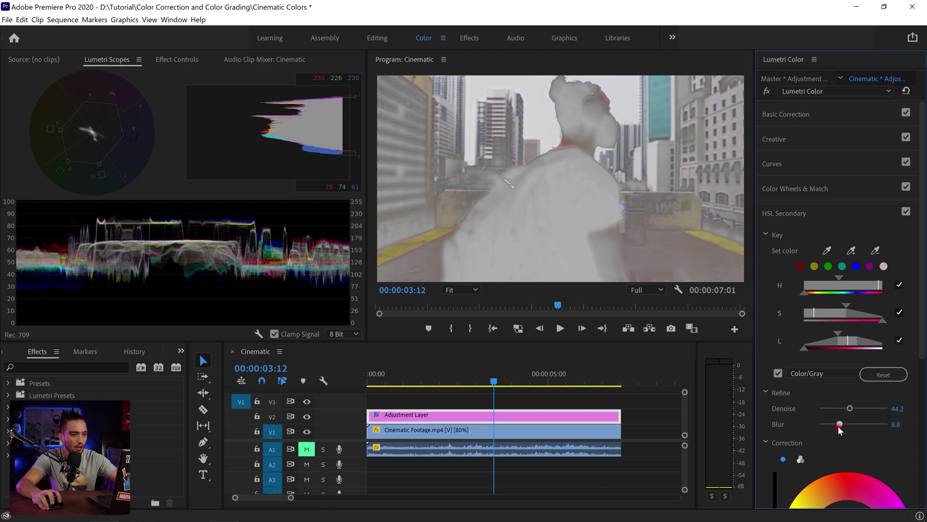
Step: Turn off the gray mask preview and cool the keyed colours to Temperature -8.0
click(777, 373)
scroll(786, 390, down, 3)
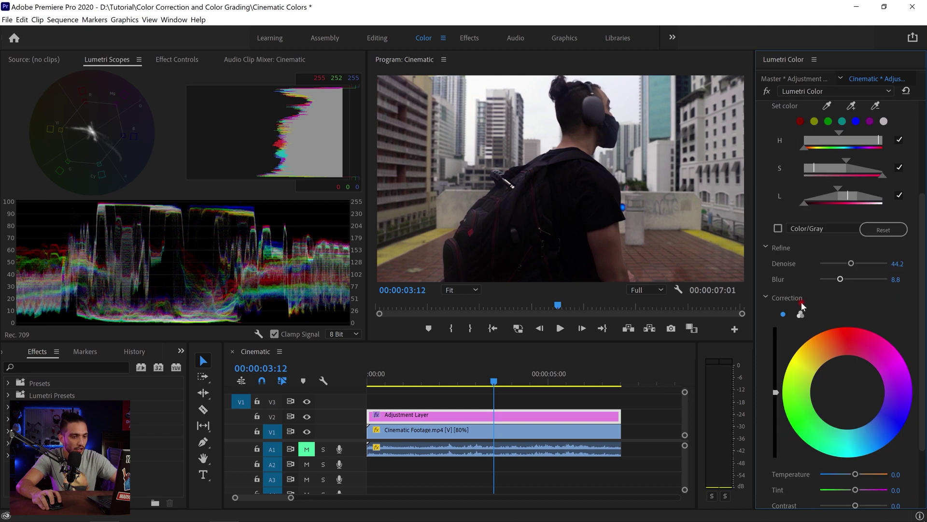
mouse_move(854, 389)
mouse_down()
mouse_move(839, 381)
mouse_move(832, 350)
mouse_move(770, 378)
mouse_move(776, 418)
mouse_up()
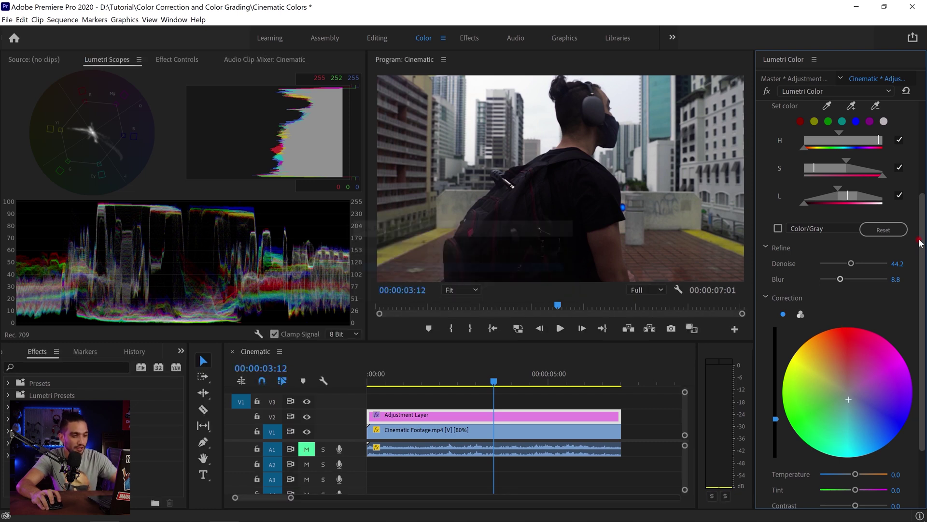
scroll(920, 245, down, 1)
drag(920, 245, 920, 317)
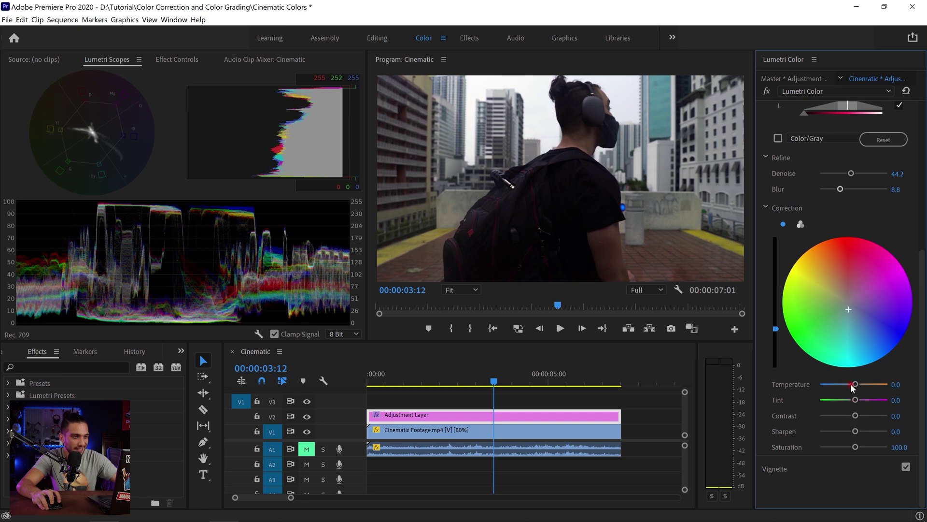
drag(855, 387, 851, 385)
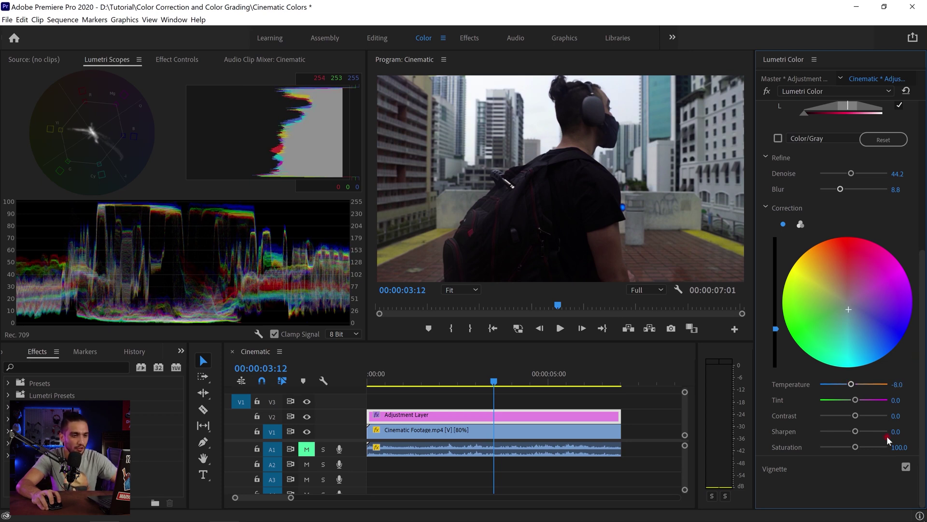
Step: Add a subtle vignette with Amount -1.5 and Midpoint 49.6, then toggle it off and on to compare
click(888, 463)
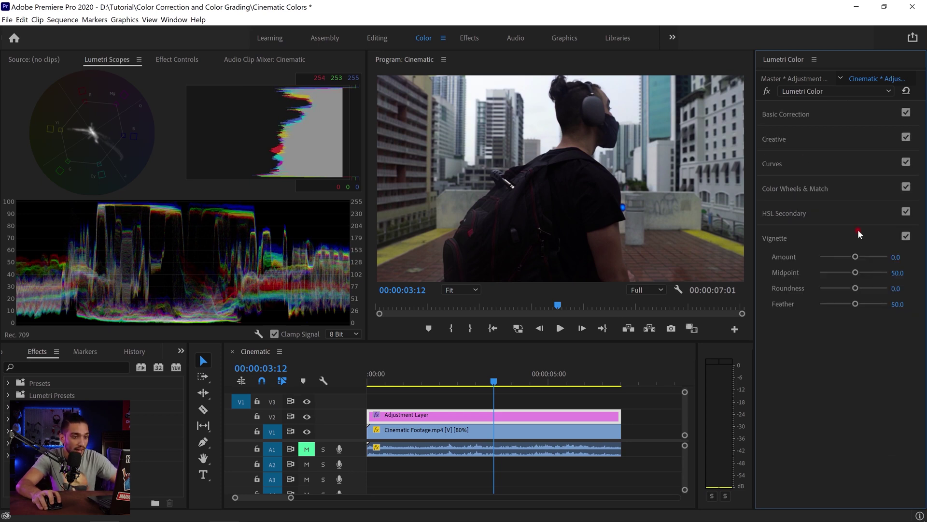
mouse_move(855, 257)
mouse_down()
mouse_move(837, 255)
mouse_move(854, 272)
mouse_up()
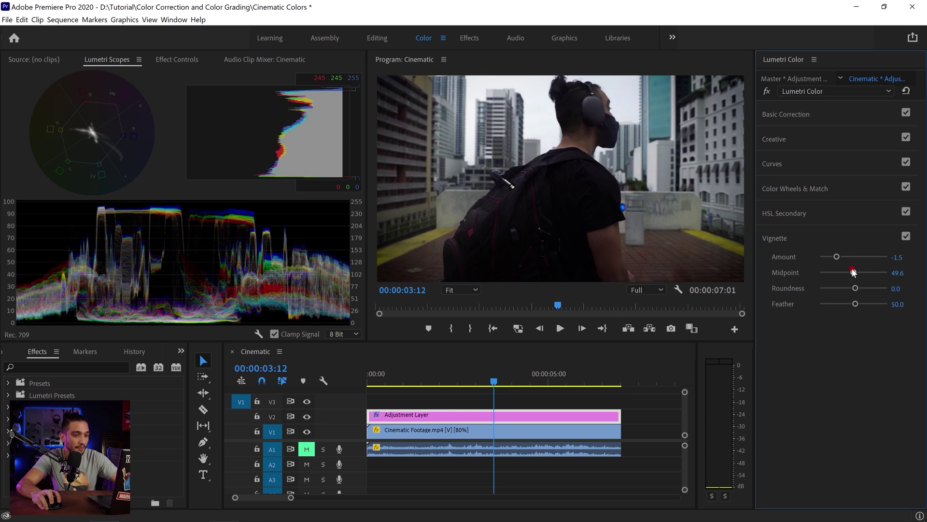
click(906, 237)
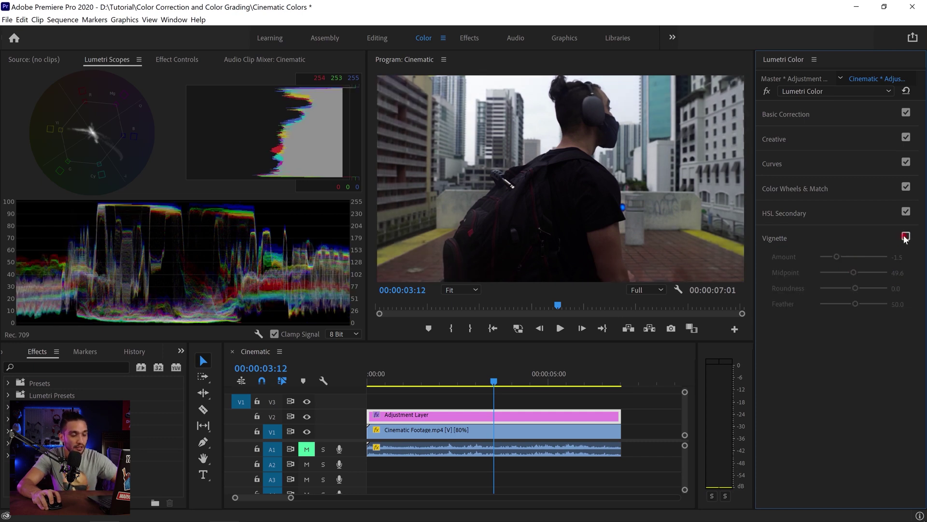
click(906, 237)
Step: Compare the grade by switching HSL Secondary and the V2 adjustment layer off and back on
click(906, 212)
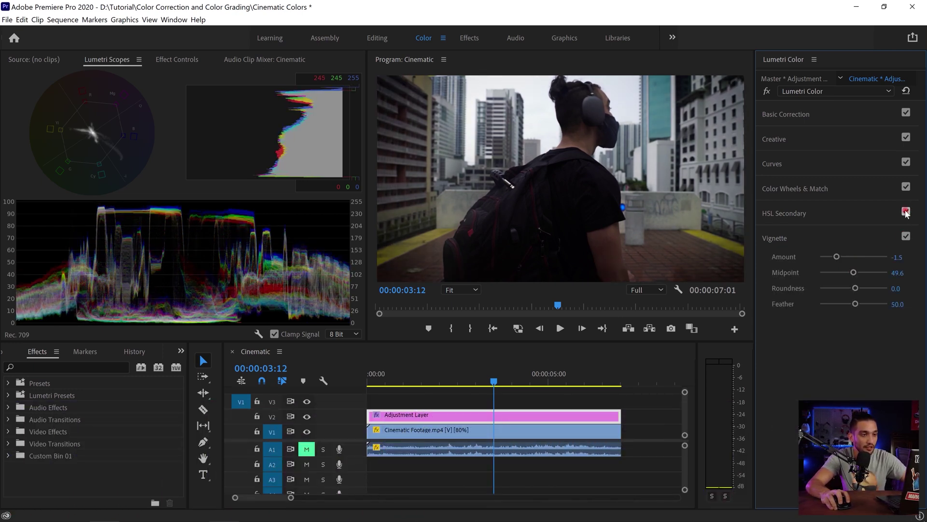
click(884, 237)
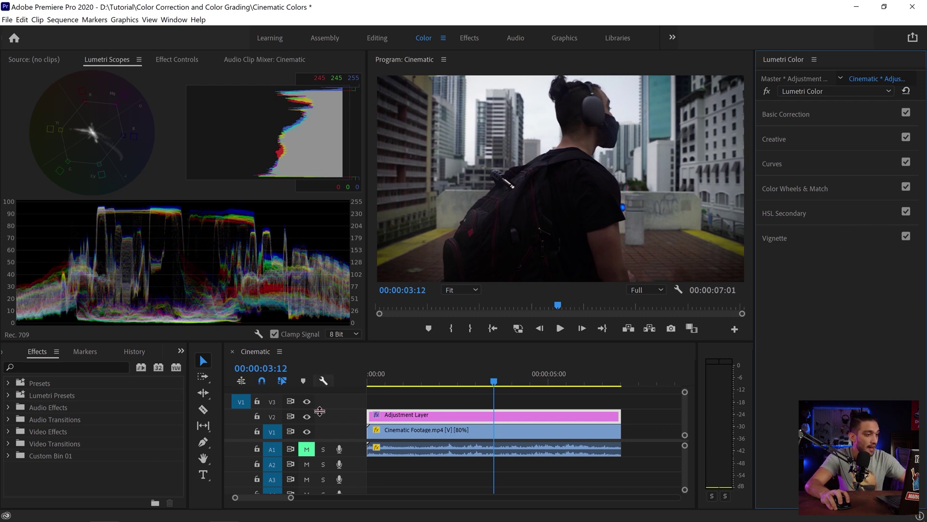
click(306, 416)
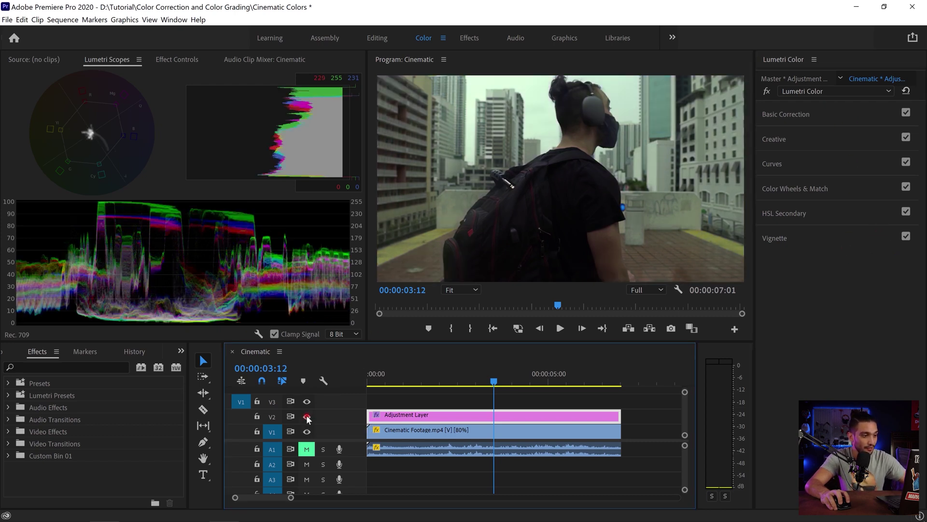
click(307, 416)
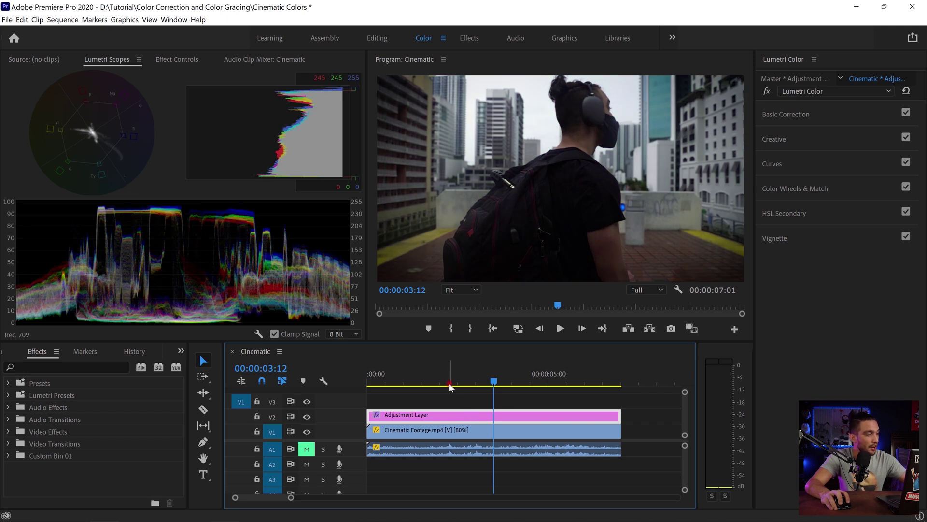
Step: Apply the Crop effect from an effects search for 'crop' to the Adjustment Layer, then move the playhead to 02:16
click(107, 365)
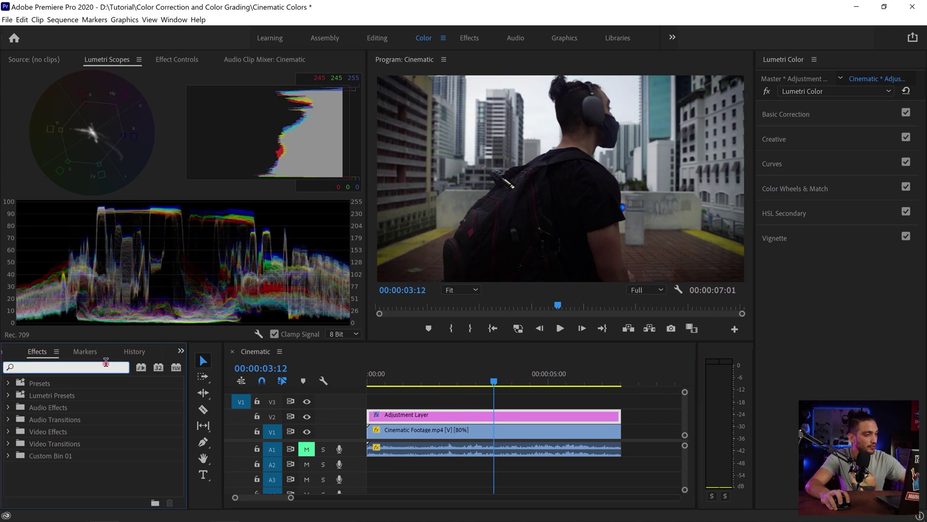
text(crop)
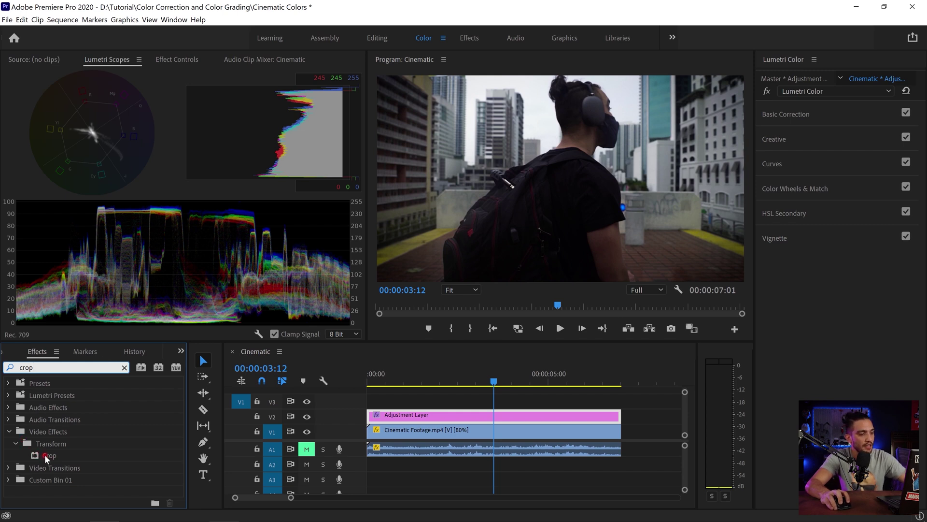
drag(47, 458, 402, 418)
click(416, 381)
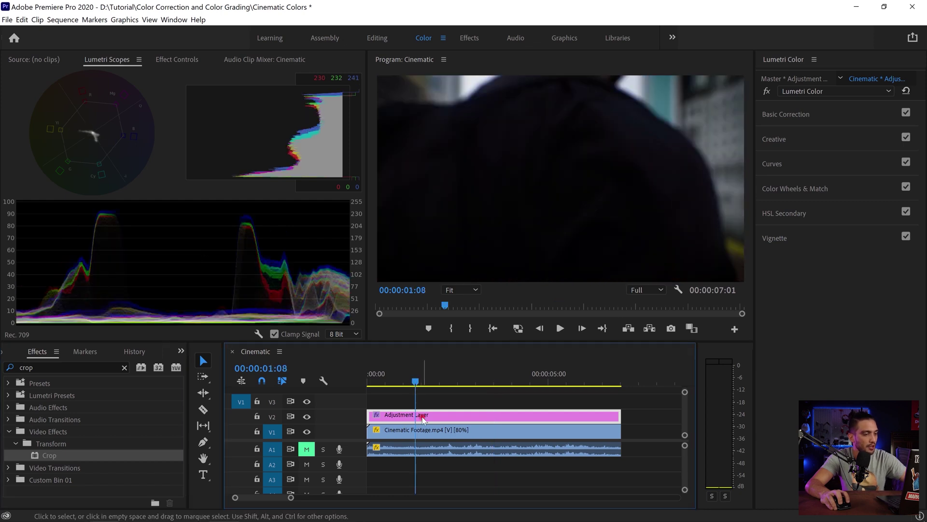
click(463, 382)
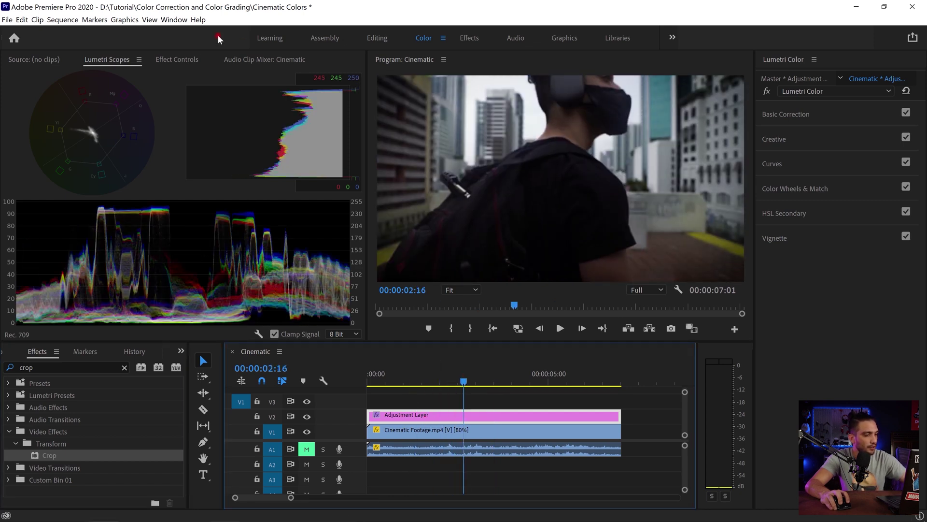
Step: Set Crop Top and Bottom to 12% and play the sequence from the start to preview the letterbox
click(178, 60)
scroll(63, 145, down, 6)
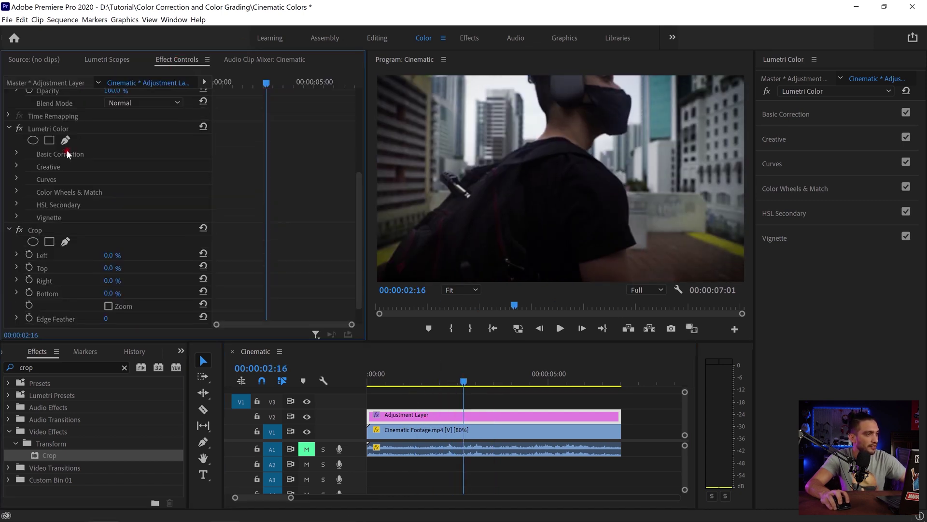
click(116, 245)
text(12)
key(Return)
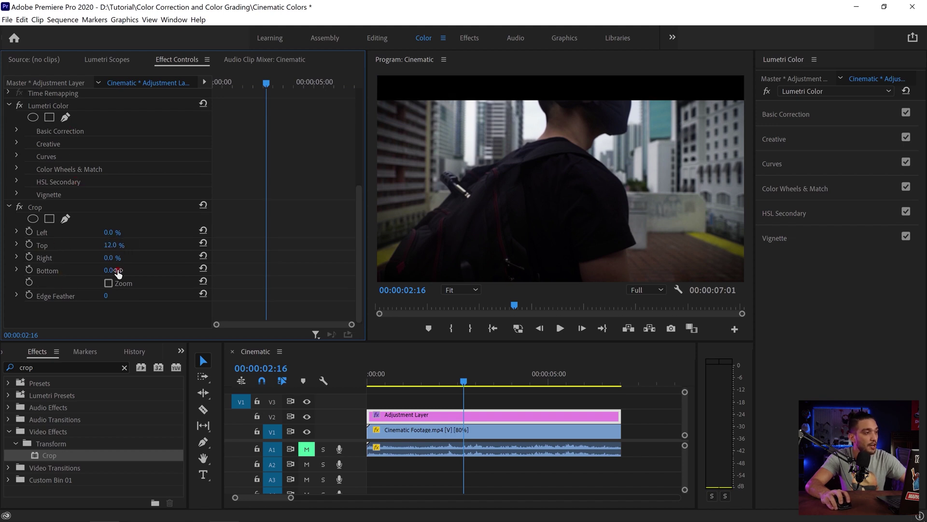
click(112, 271)
text(12)
key(Return)
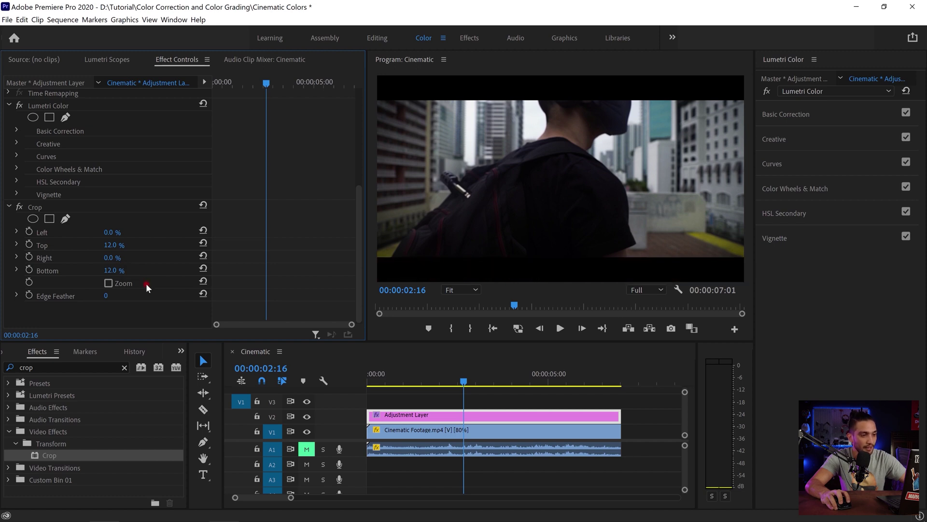
click(493, 328)
key(space)
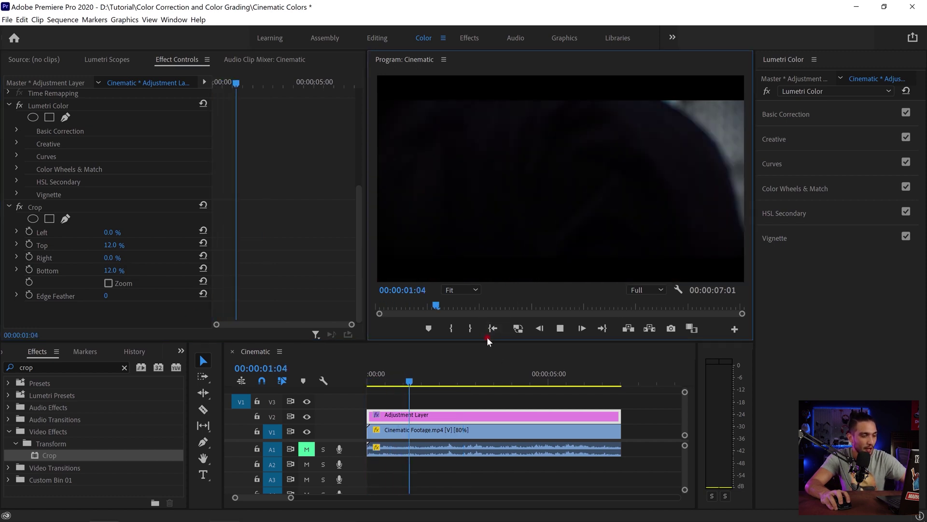